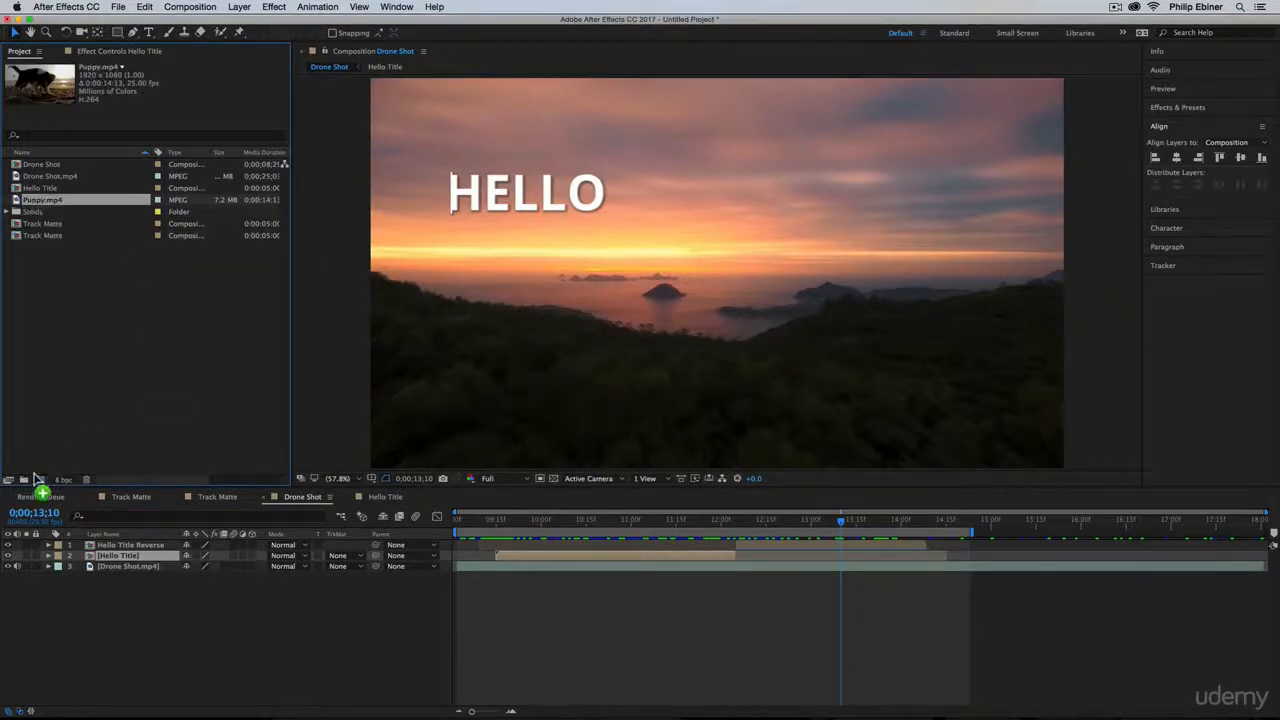
Create a new composition from the Puppy.mp4 footage and move the playhead to 0:00:03:10
left_click_drag(40, 481, 40, 481)
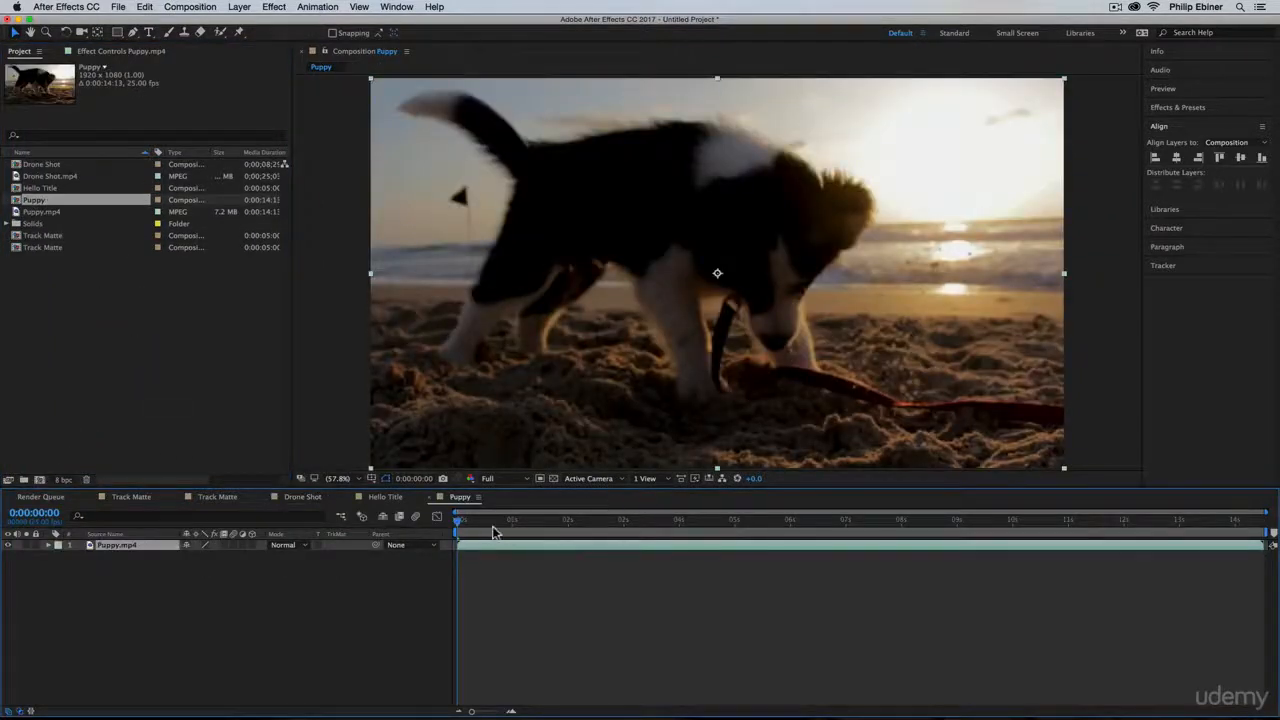
left_click(476, 521)
left_click_drag(565, 525, 645, 552)
Try Freeze Frame on the Puppy.mp4 layer at 0:00:03:10, scrub across the held frame, and undo the freeze
right_click(651, 544)
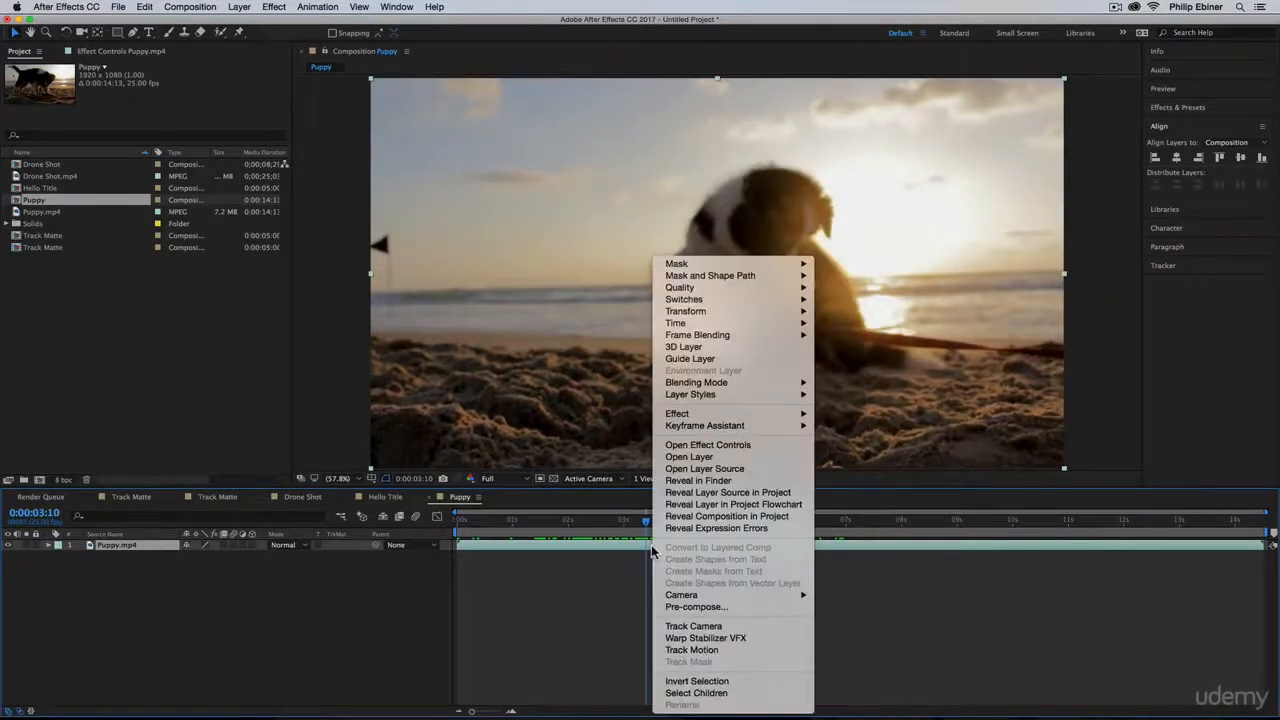
mouse_move(741, 334)
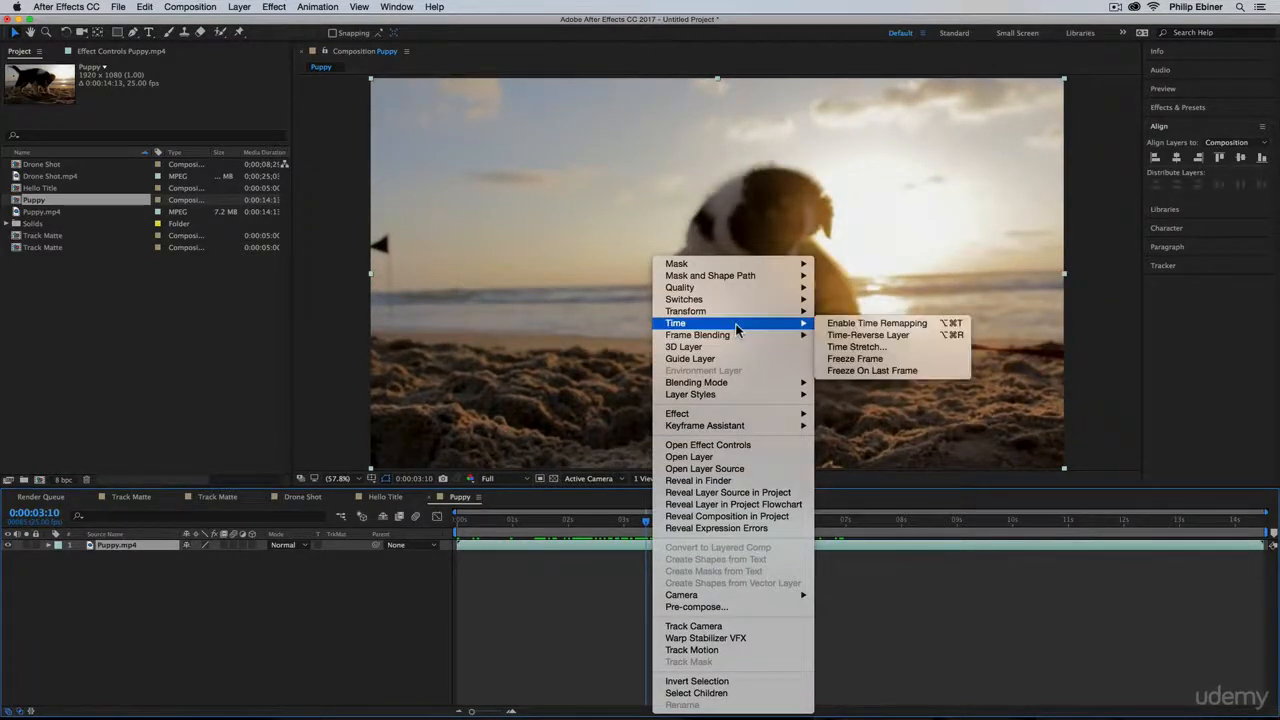
left_click(890, 362)
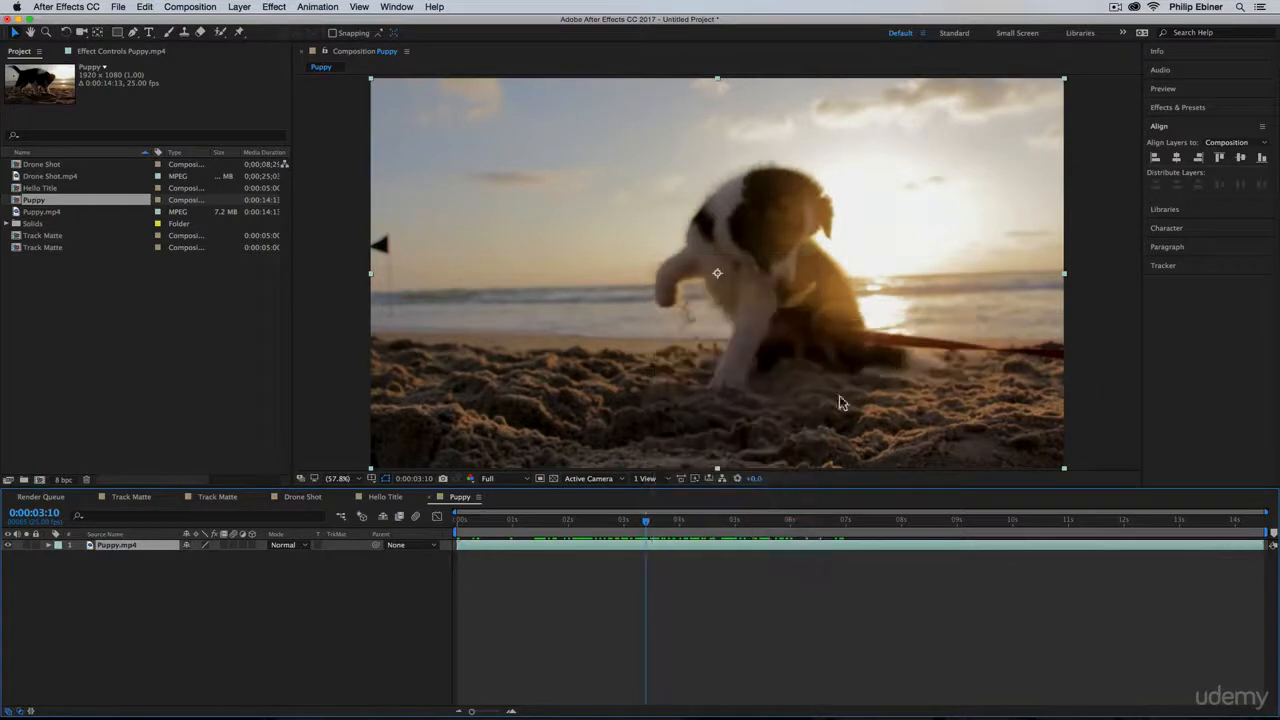
left_click_drag(646, 528, 846, 548)
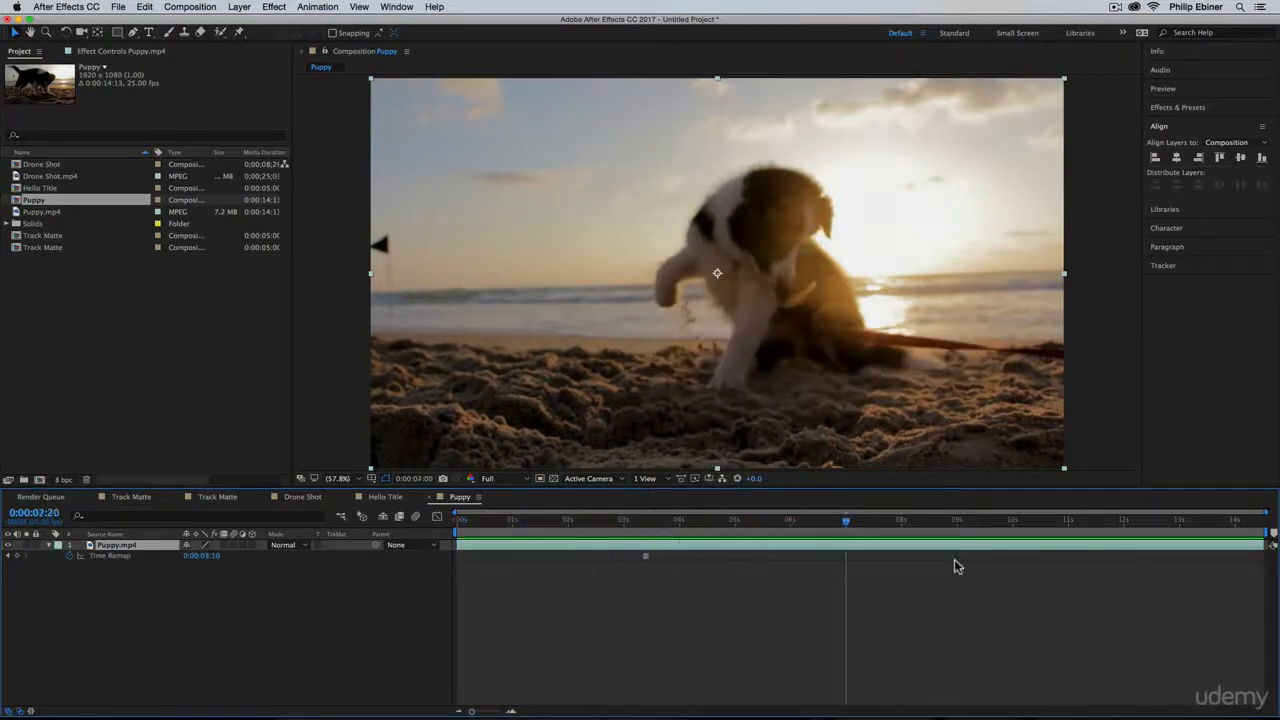
left_click_drag(955, 567, 645, 561)
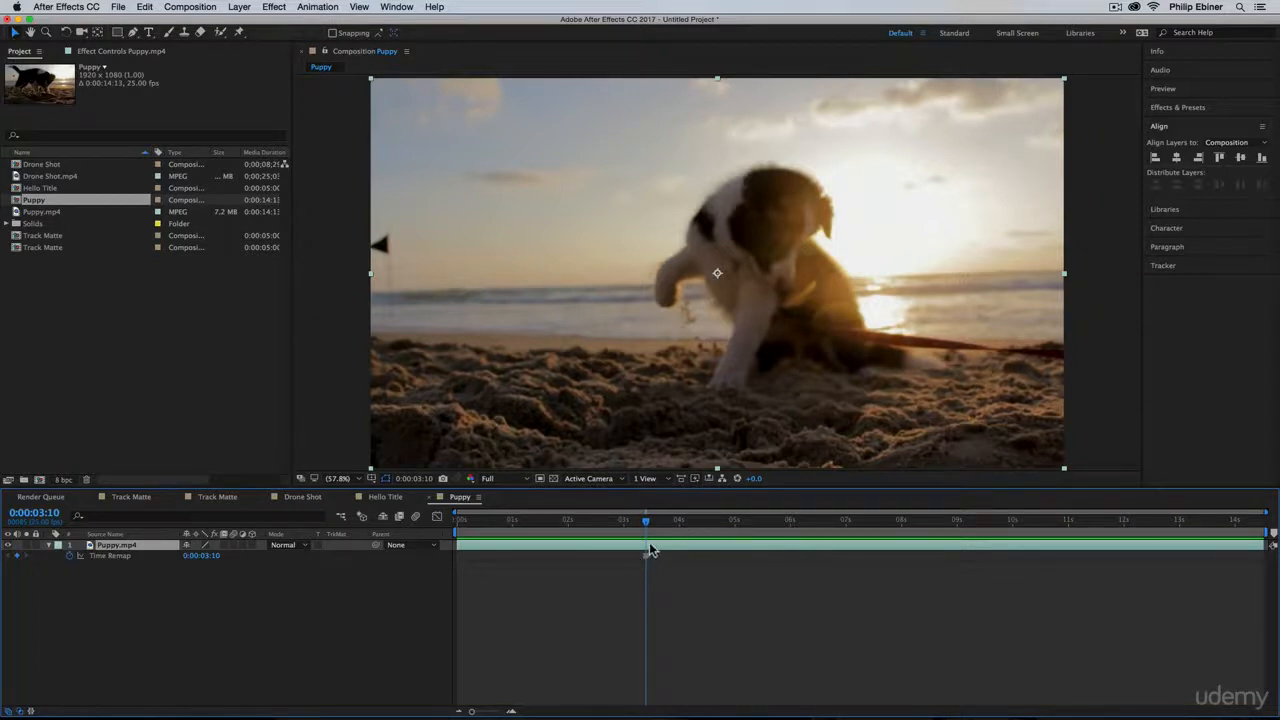
key("super+z")
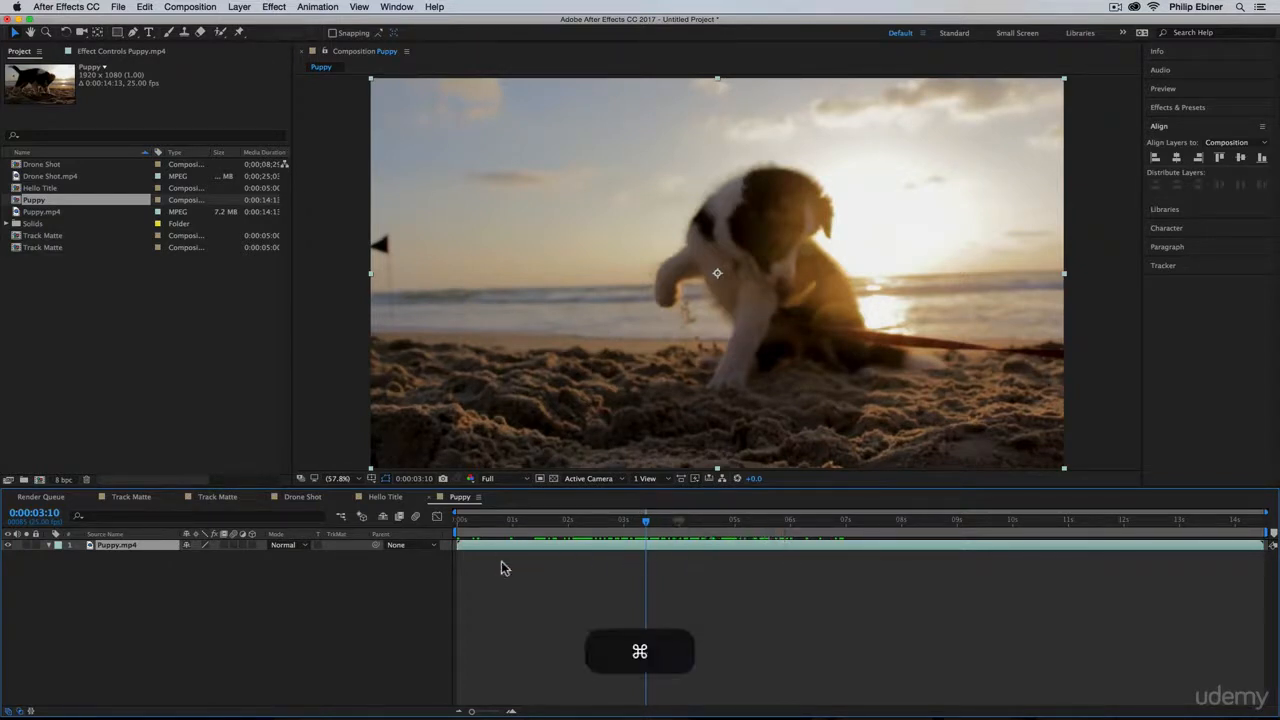
Duplicate the Puppy.mp4 layer, apply Freeze Frame to the upper copy at 0:00:03:10, and trim its start to the playhead
key("super+d")
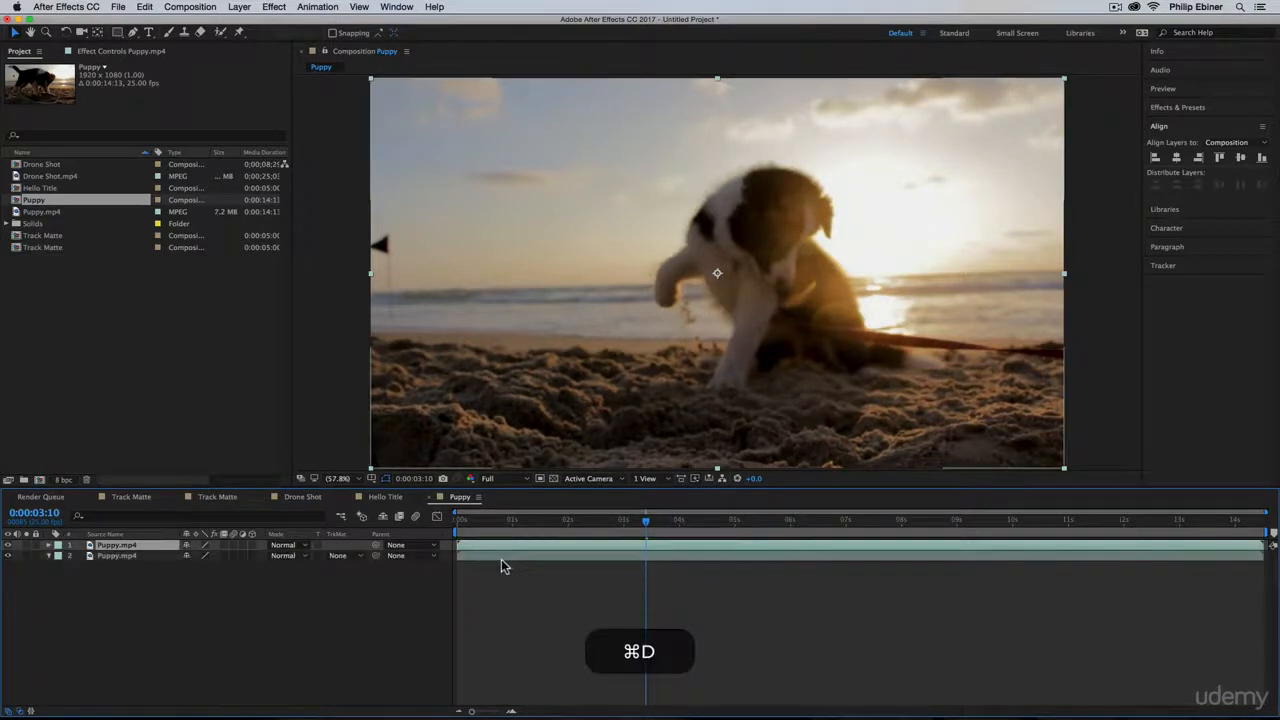
right_click(637, 546)
mouse_move(747, 325)
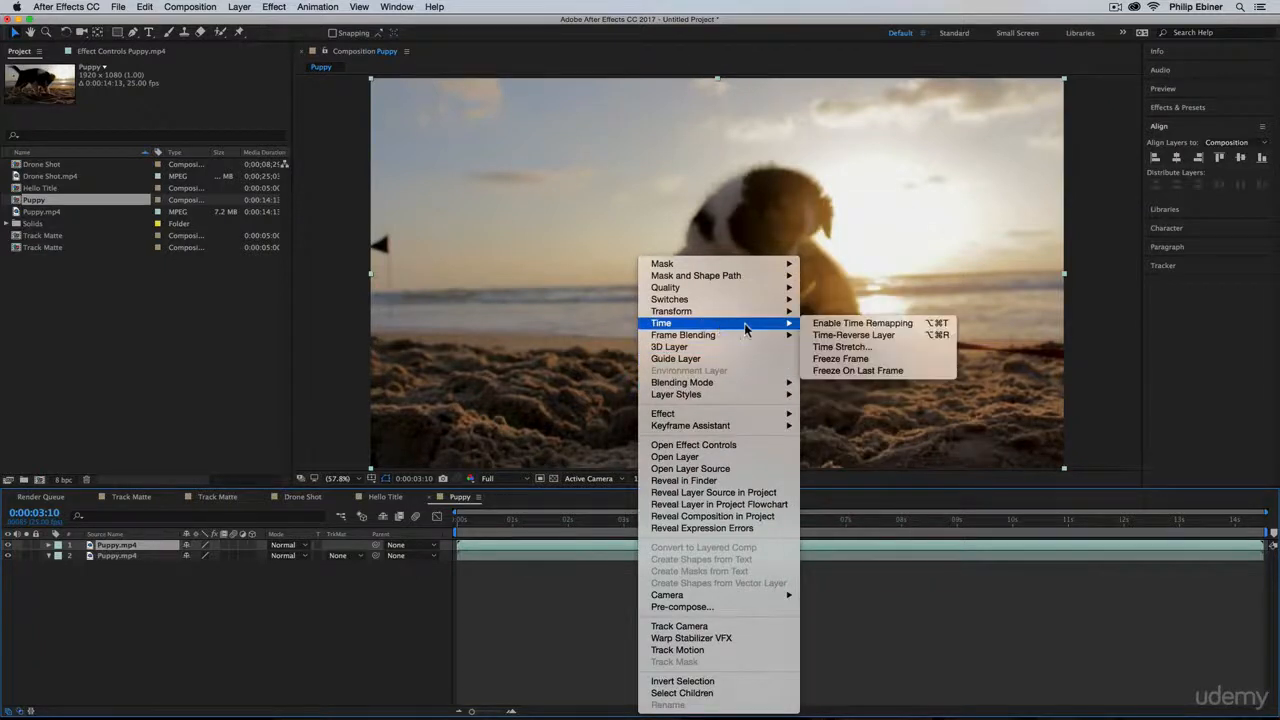
left_click(852, 362)
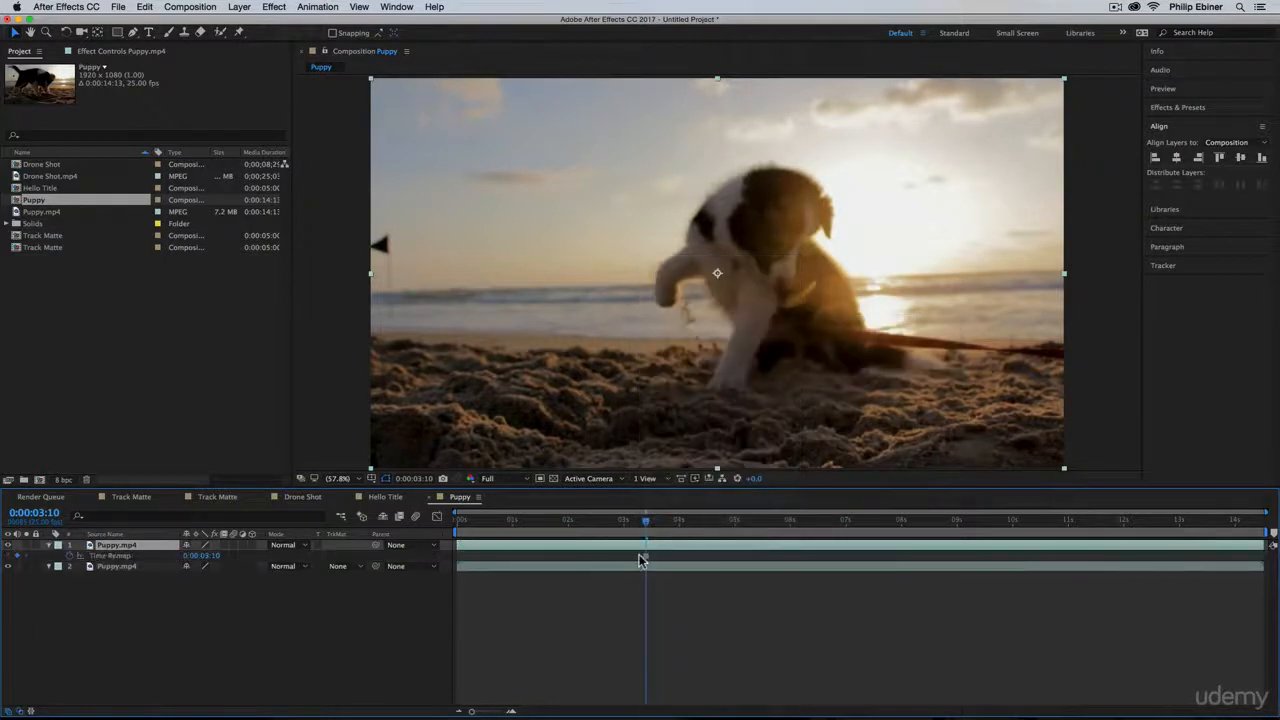
left_click_drag(493, 547, 329, 540)
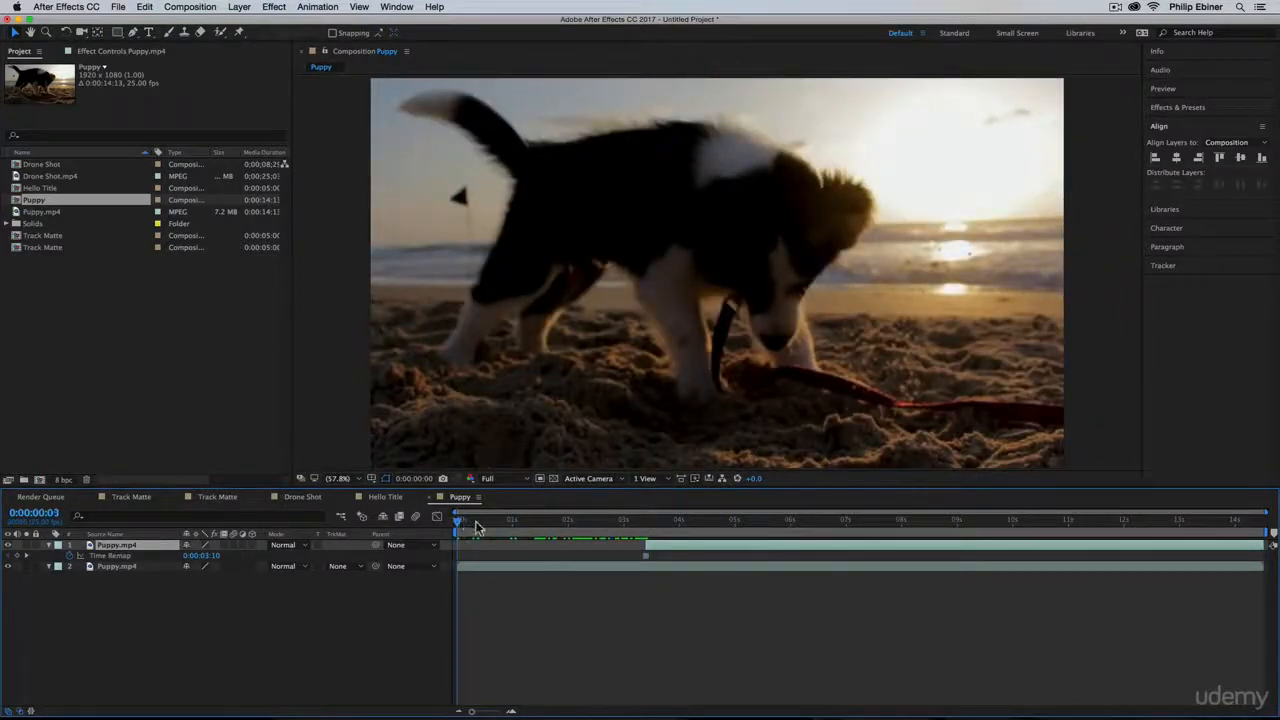
Preview the composition through the freeze point and delete the frozen upper Puppy.mp4 layer
left_click_drag(477, 528, 648, 540)
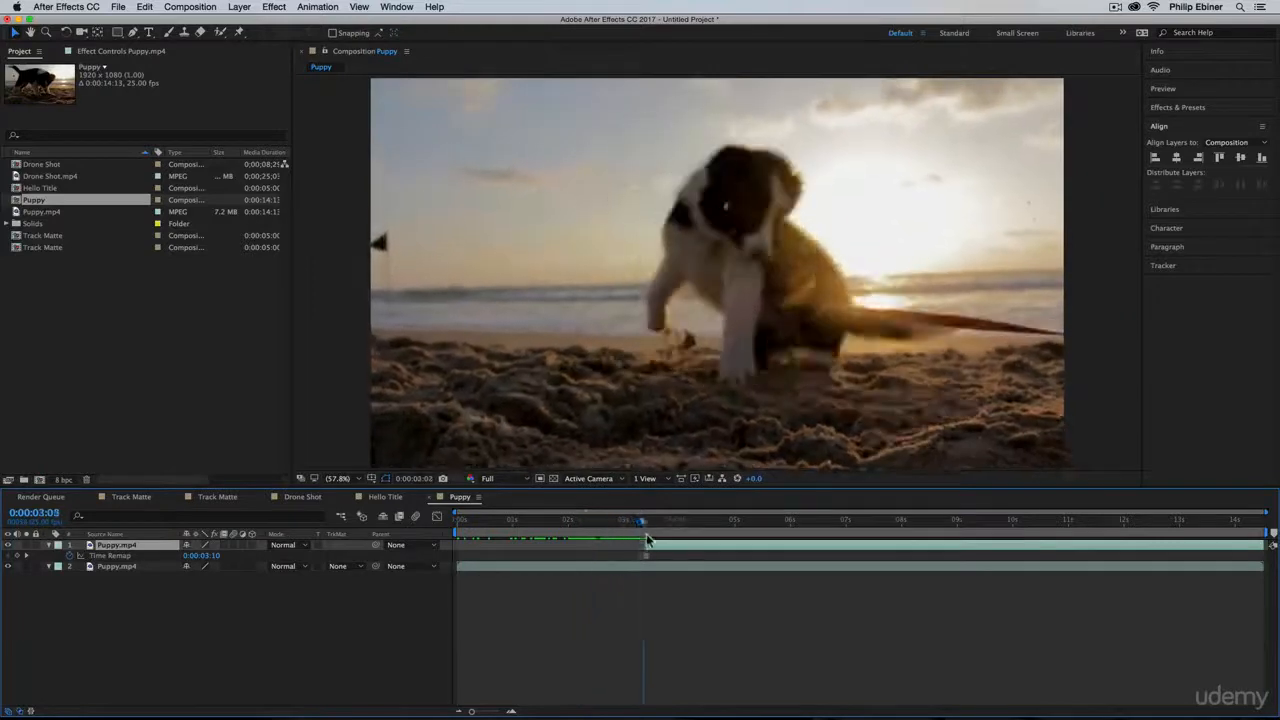
key("space")
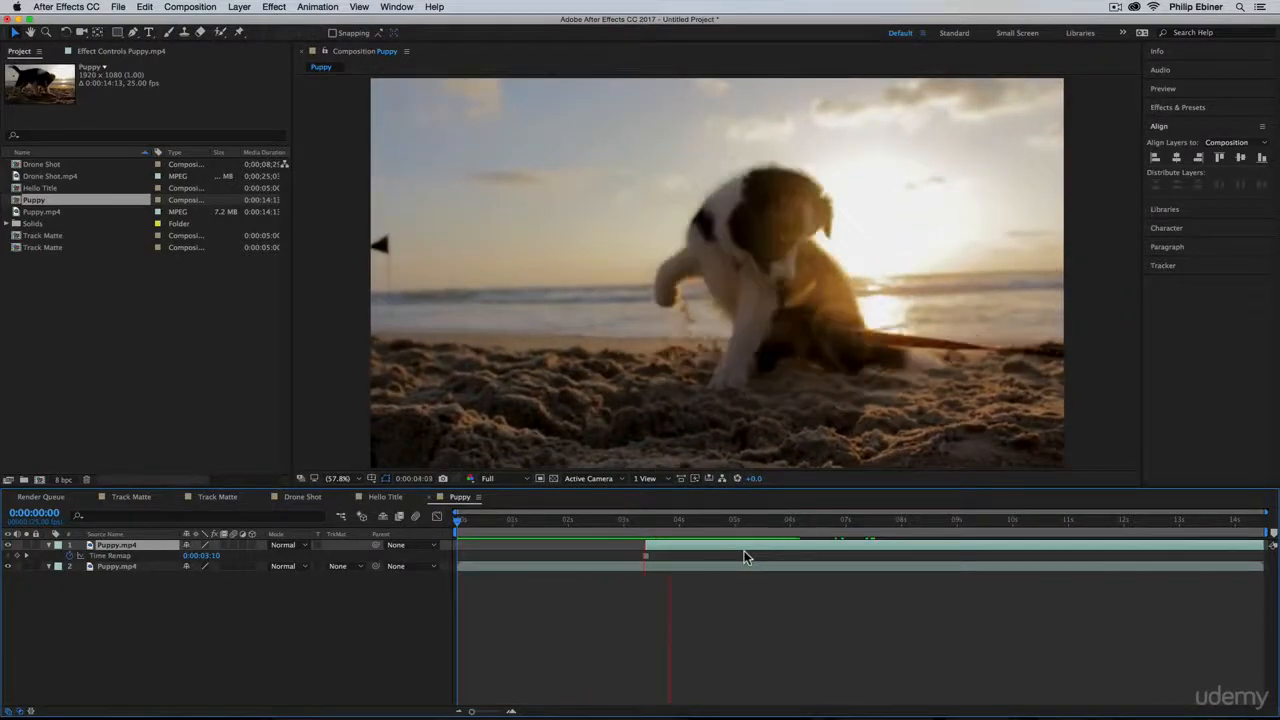
key("space")
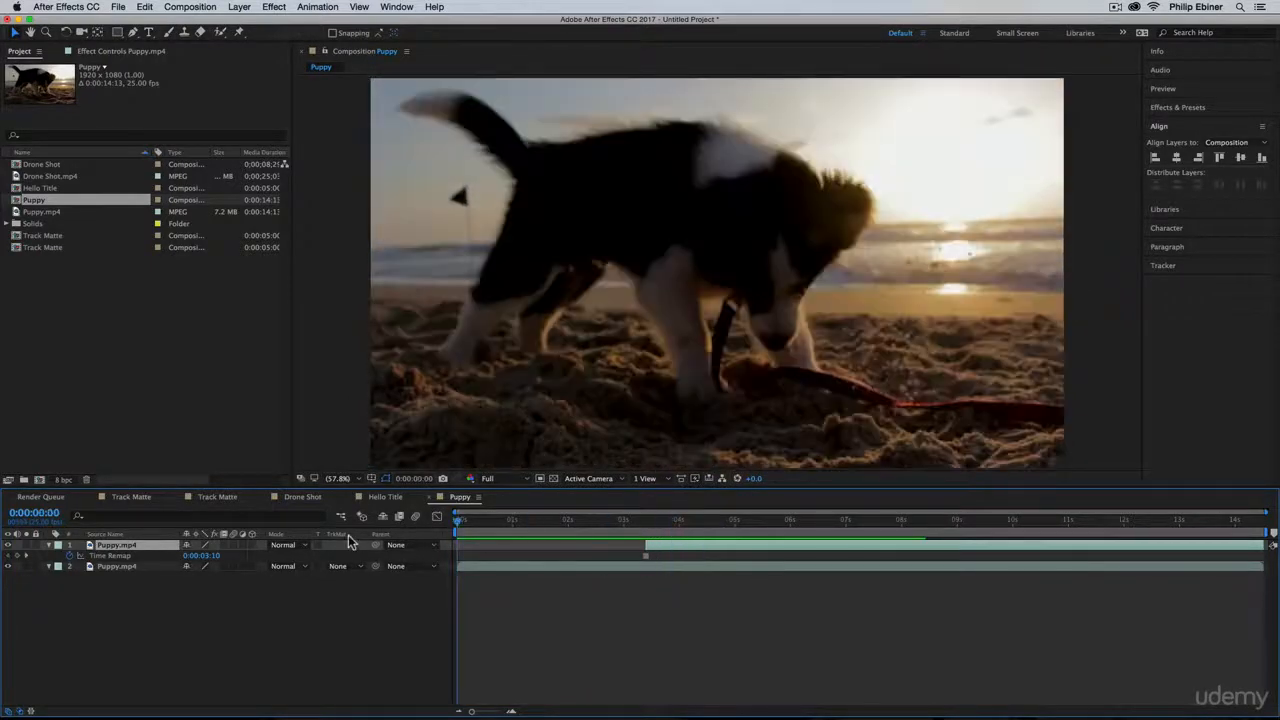
key("BackSpace")
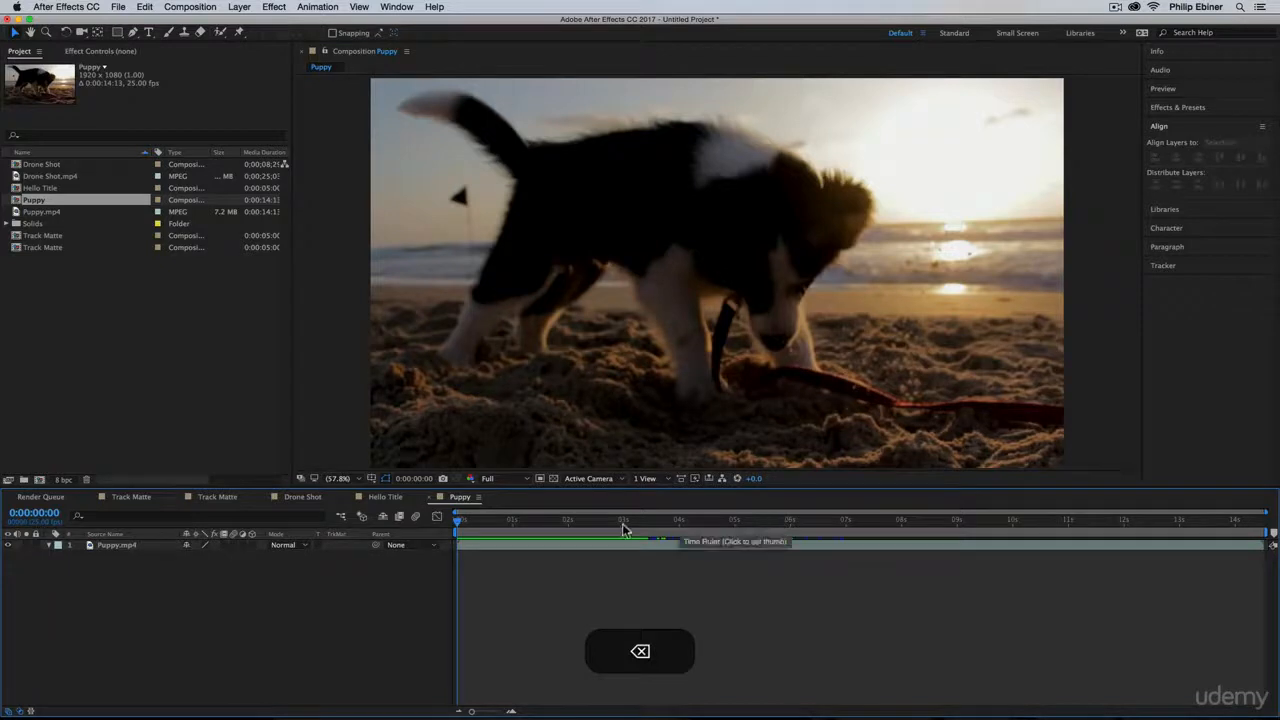
Enable time remapping on the remaining Puppy.mp4 layer
left_click(679, 521)
left_click(615, 547)
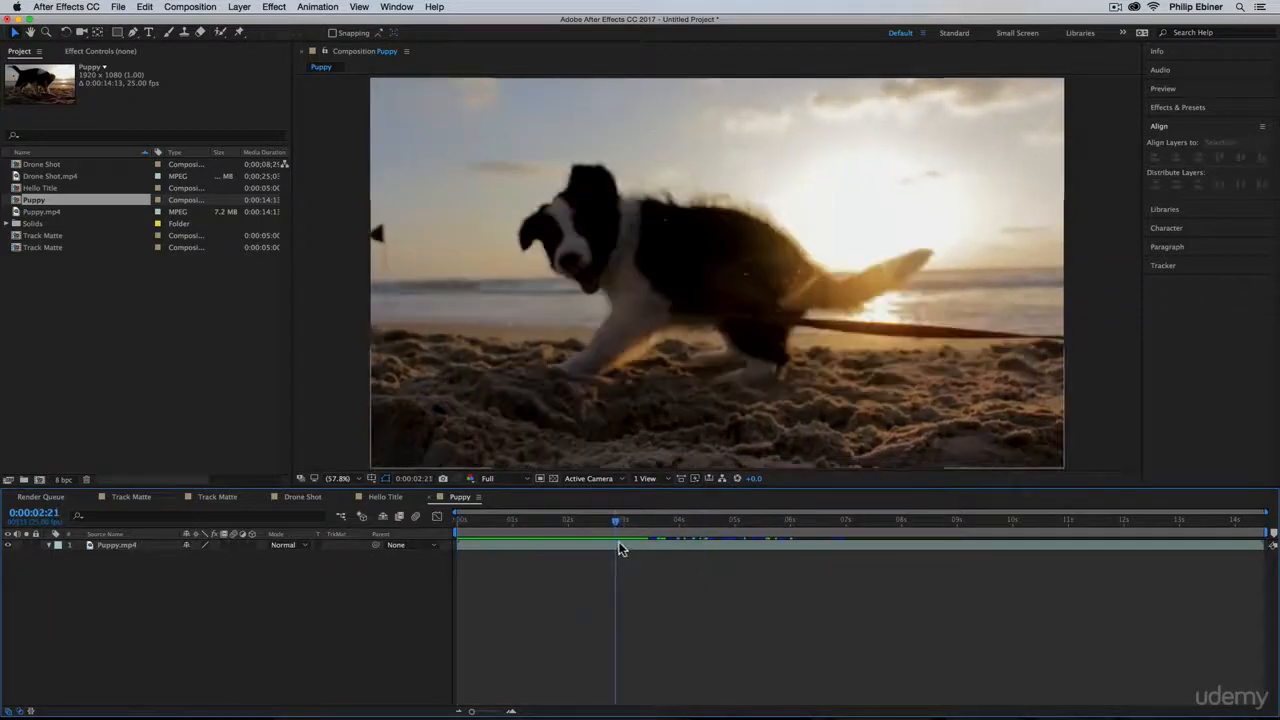
right_click(611, 549)
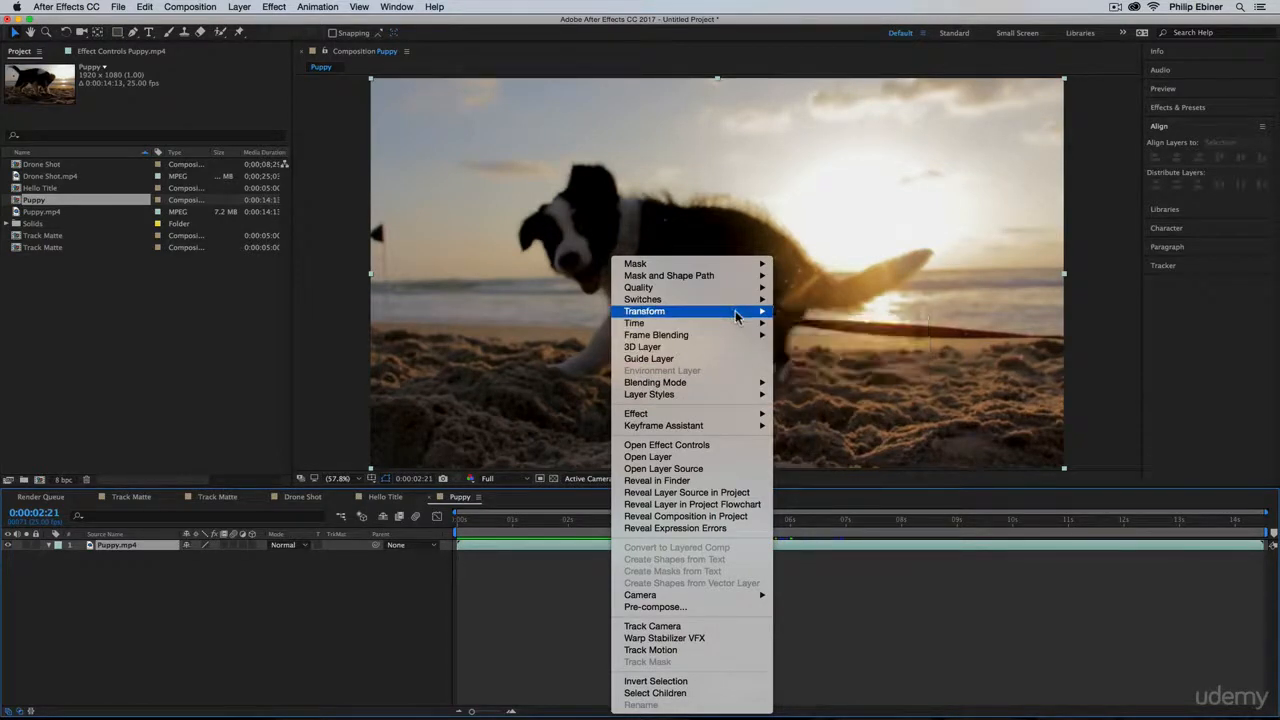
mouse_move(735, 325)
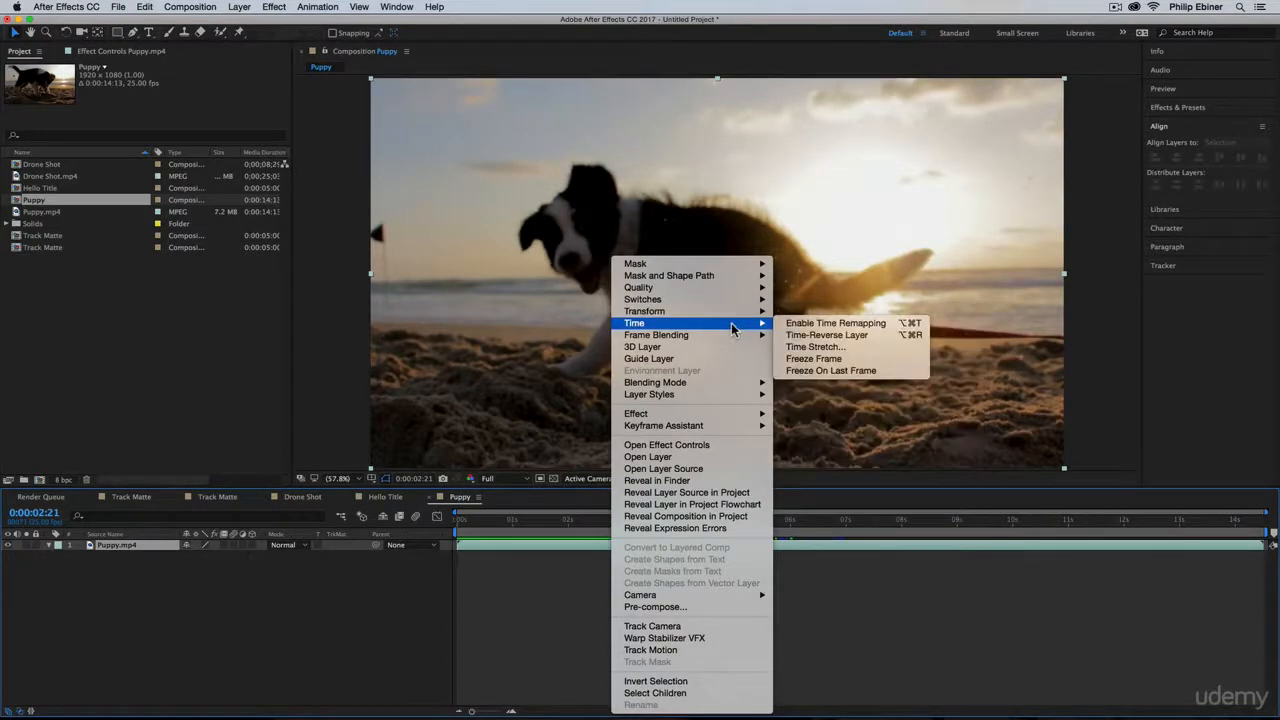
left_click(849, 324)
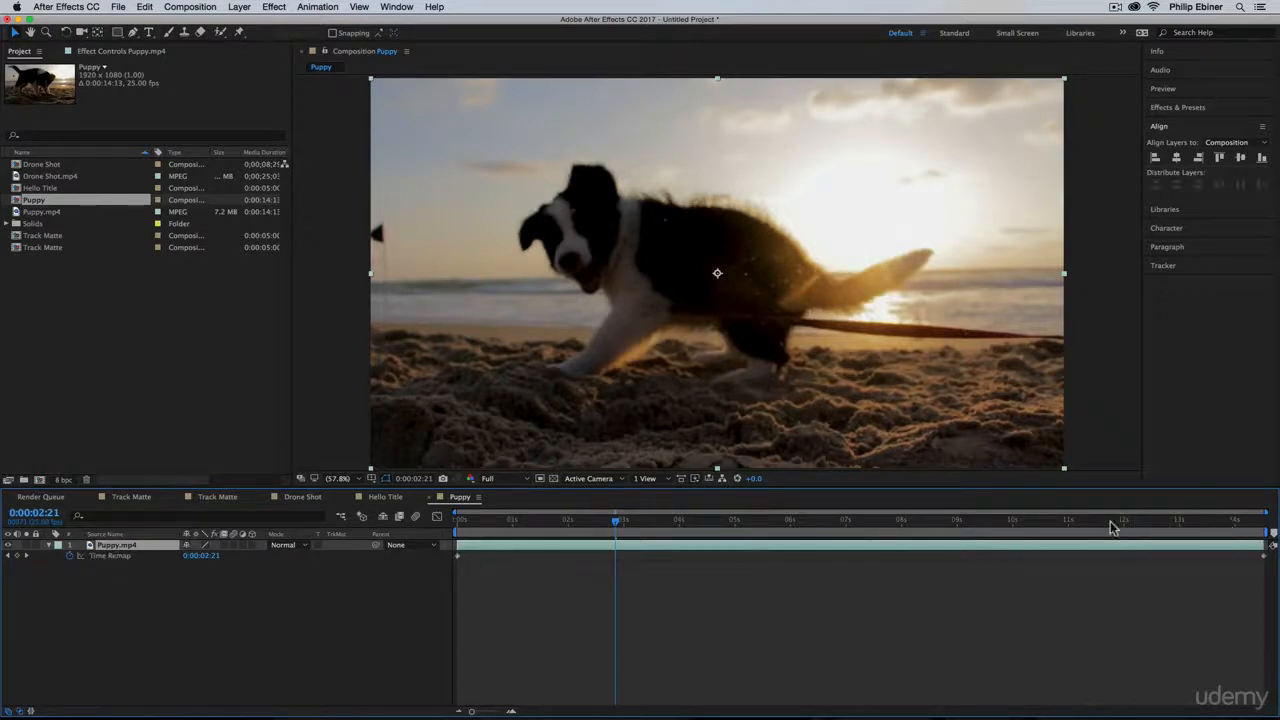
Try moving the last Time Remap keyframe to about 0:00:04:00, preview the clip from the start, and undo the move
left_click_drag(615, 521, 797, 528)
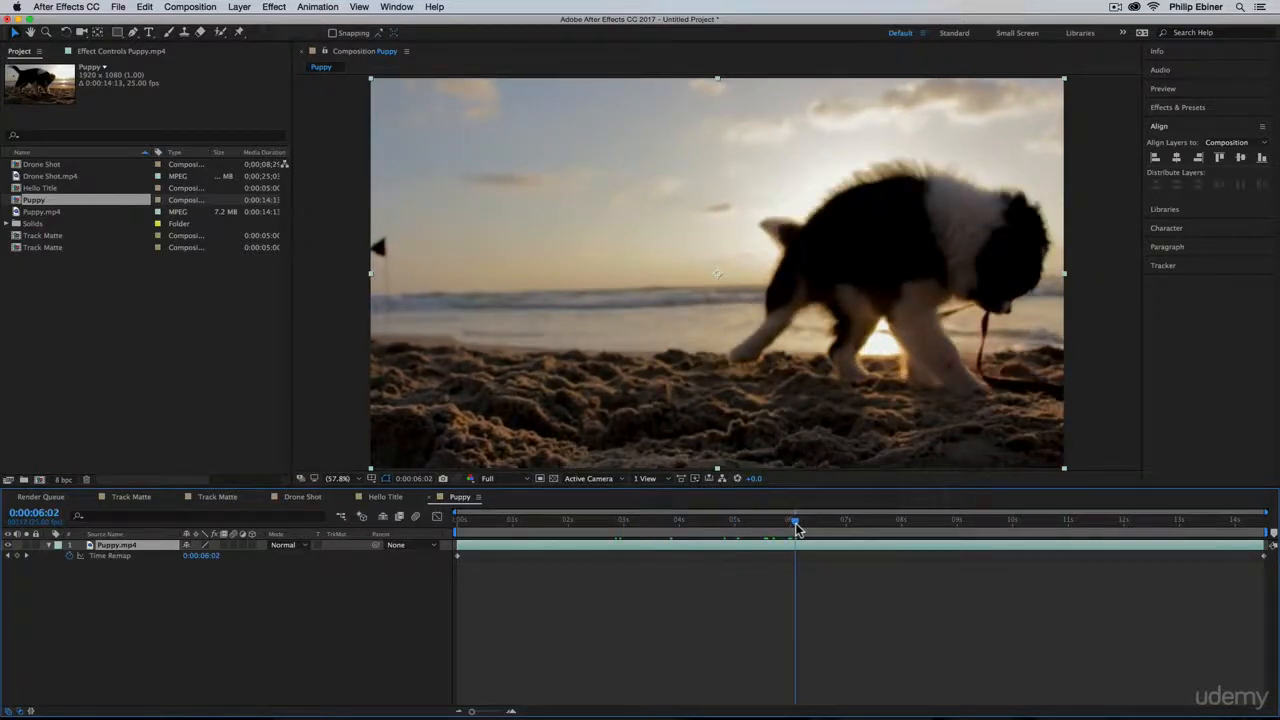
left_click_drag(797, 528, 295, 562)
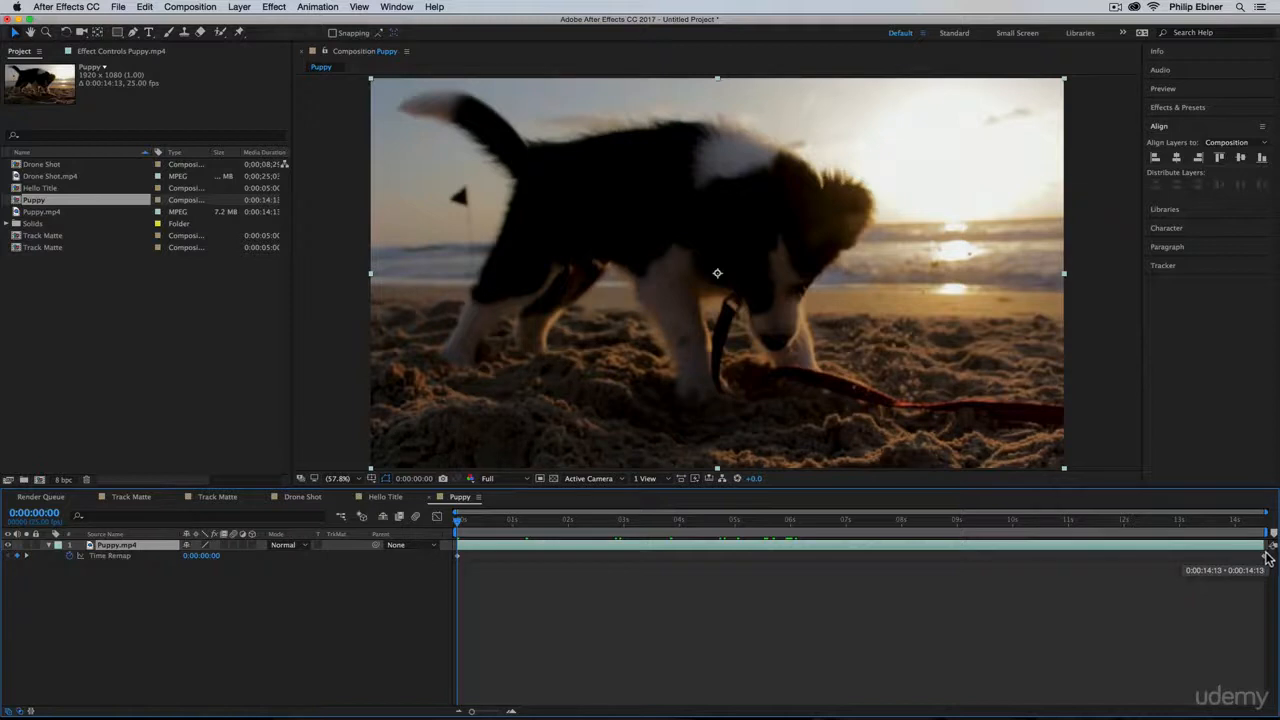
key("Return")
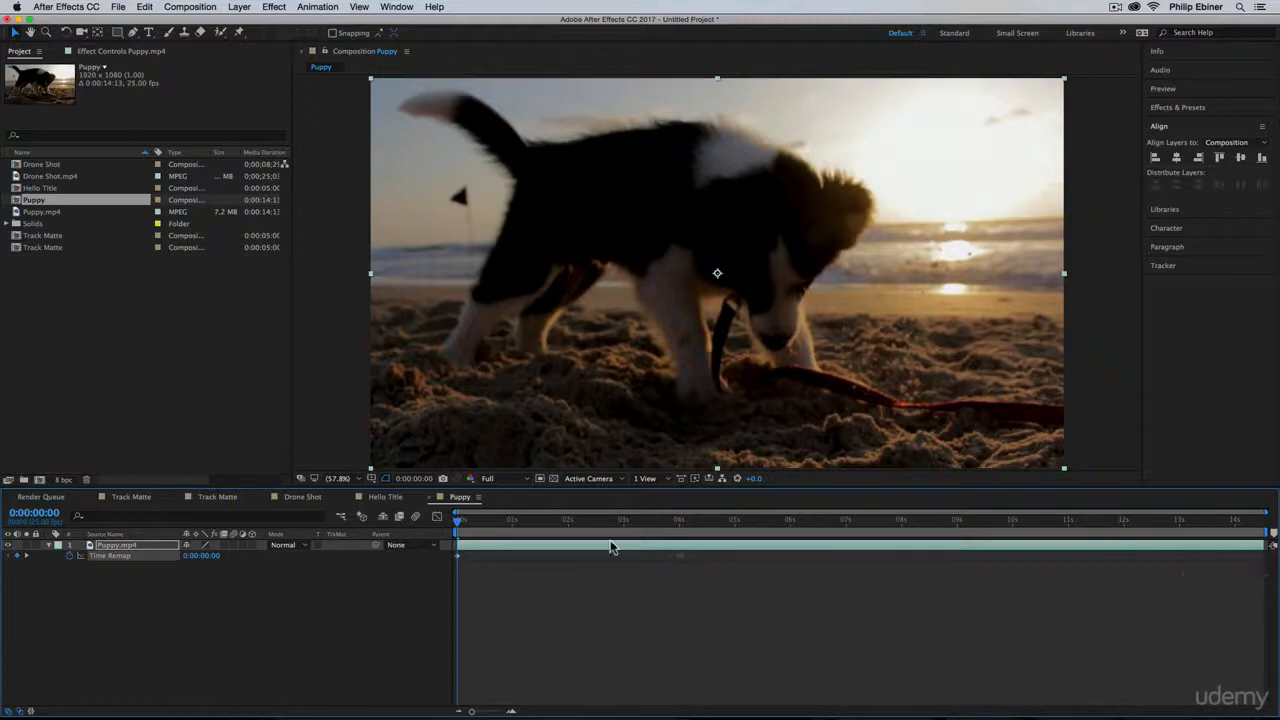
left_click_drag(461, 520, 289, 526)
key("space")
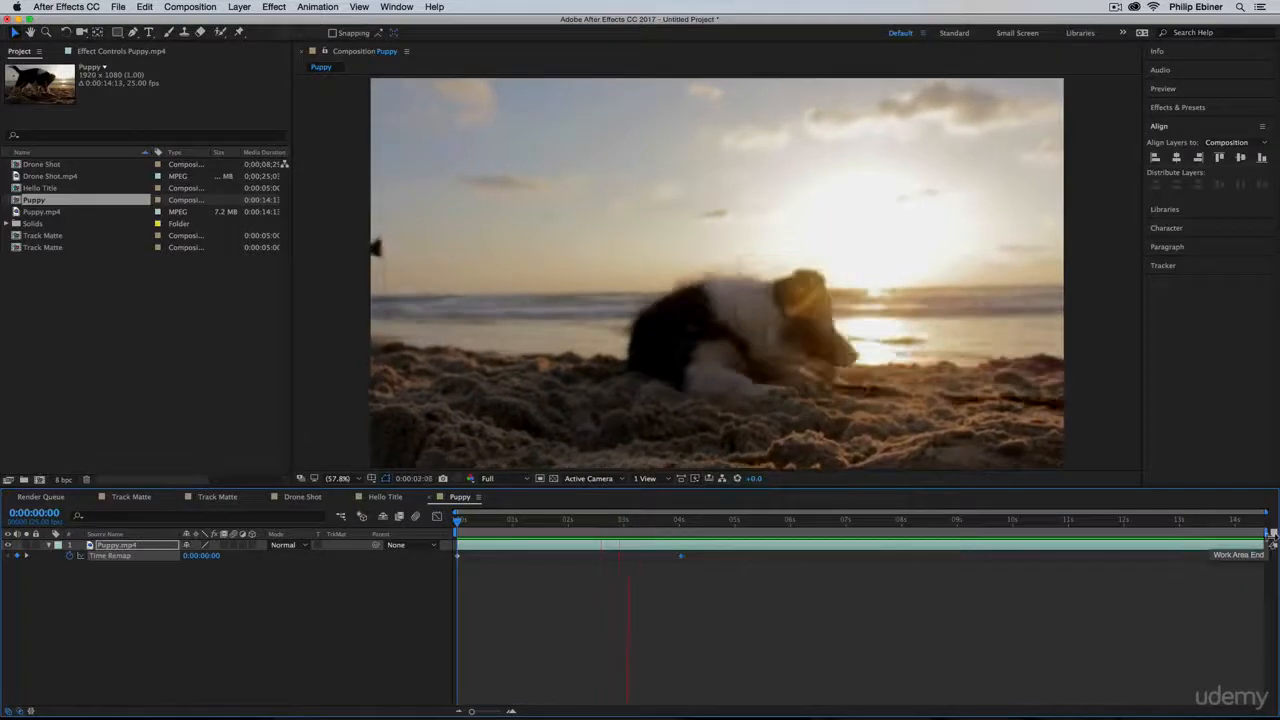
key("super+z")
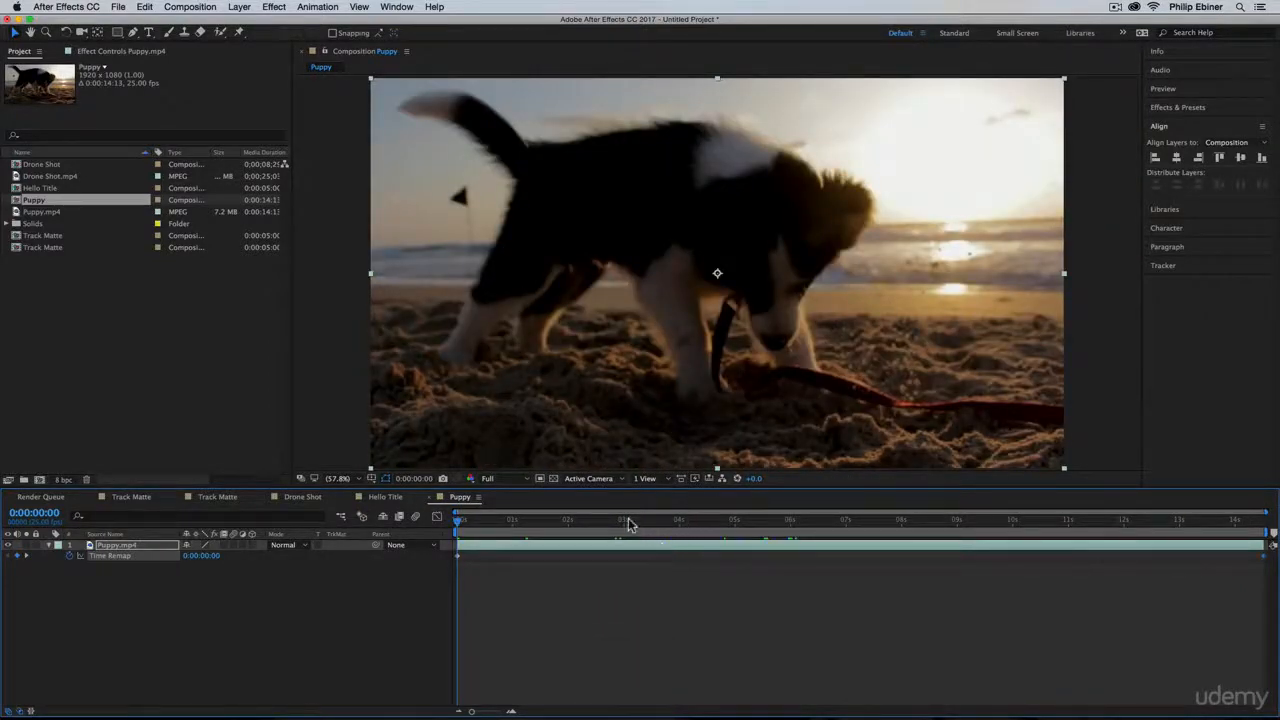
Add a Time Remap keyframe at 0:00:03:13 and paste a copy of it at 0:00:04:16 to hold that frame
left_click_drag(598, 526, 652, 526)
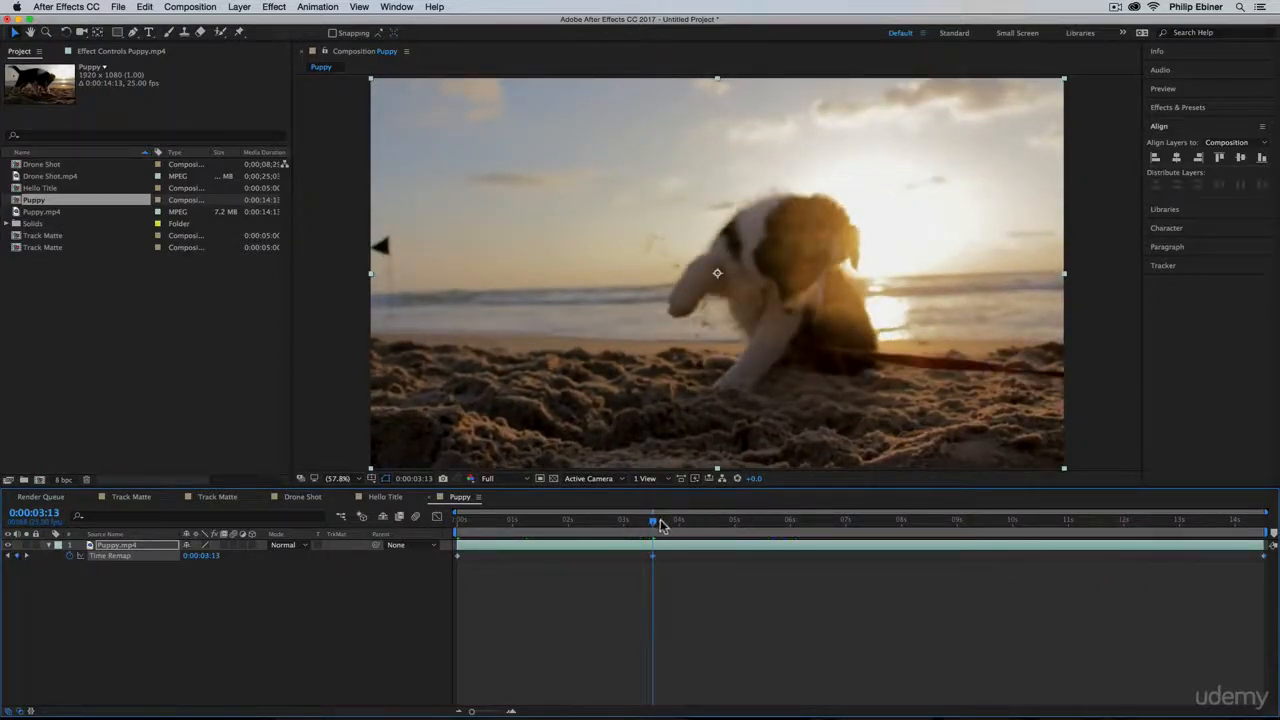
left_click_drag(660, 527, 713, 535)
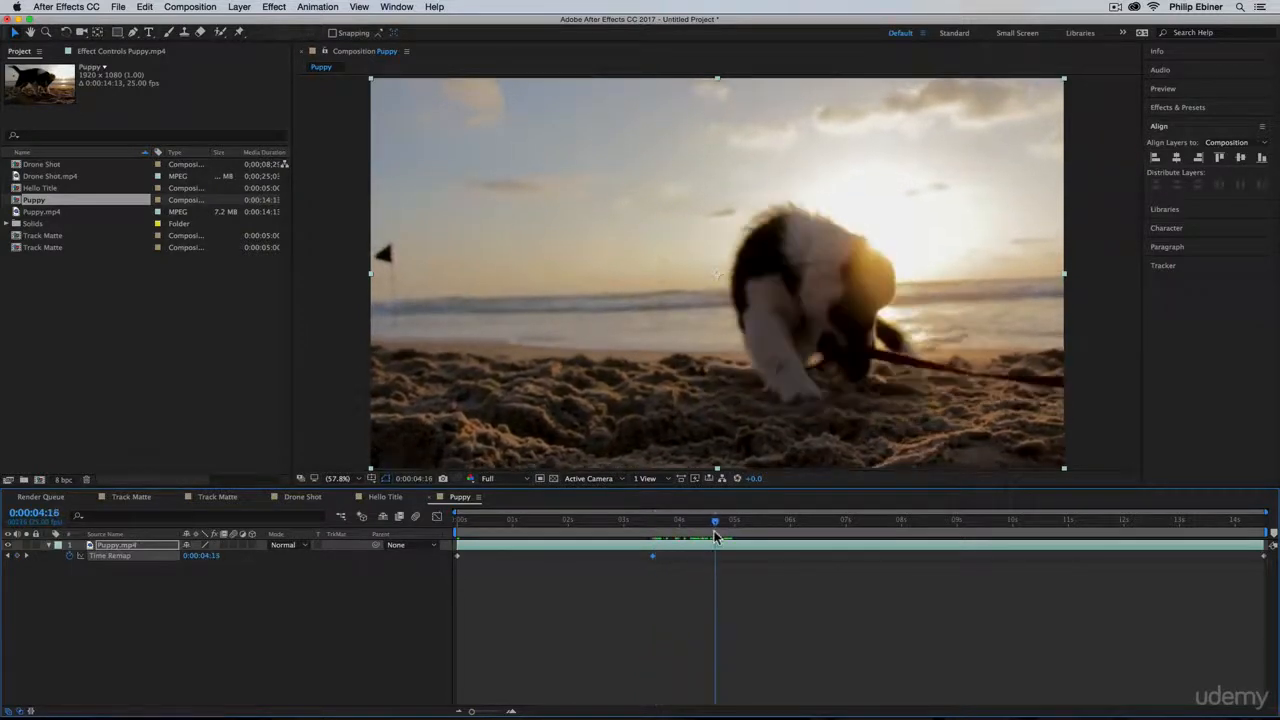
left_click(652, 556)
key("super+c")
key("super+v")
Play the composition through the hold and check the remapped footage at 0:00:04:16 and near the clip's end
key("space")
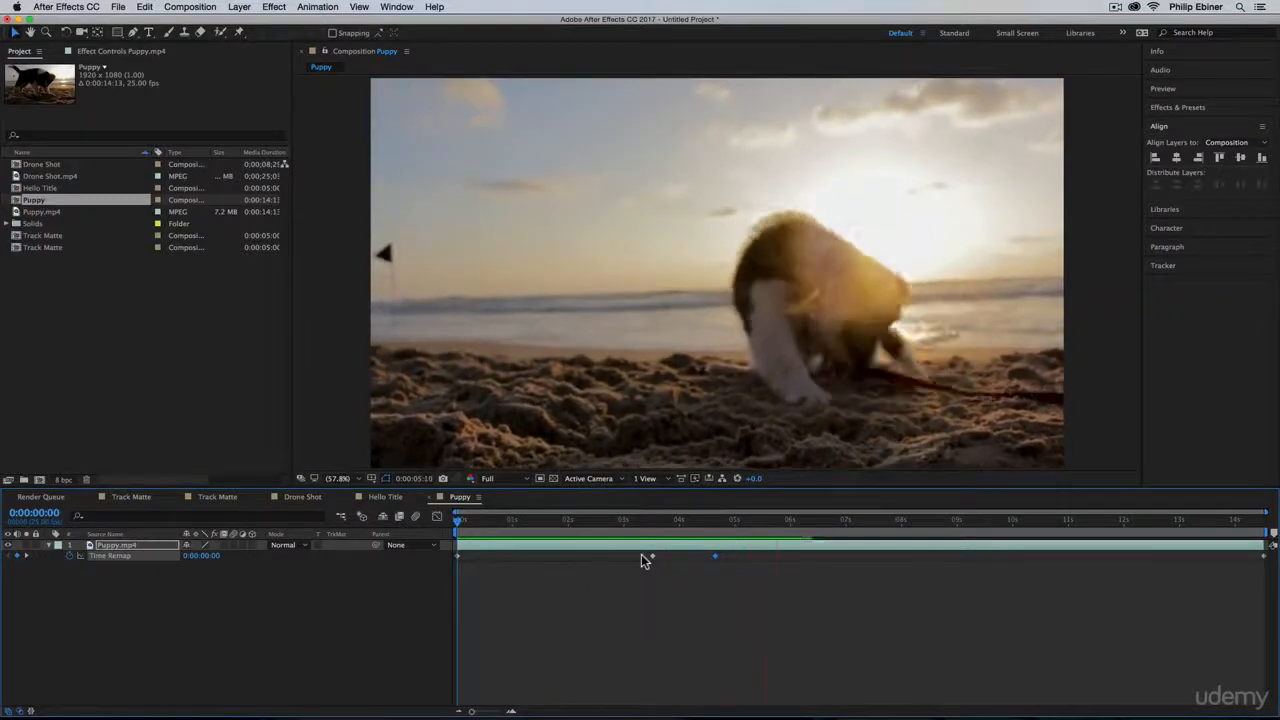
key("space")
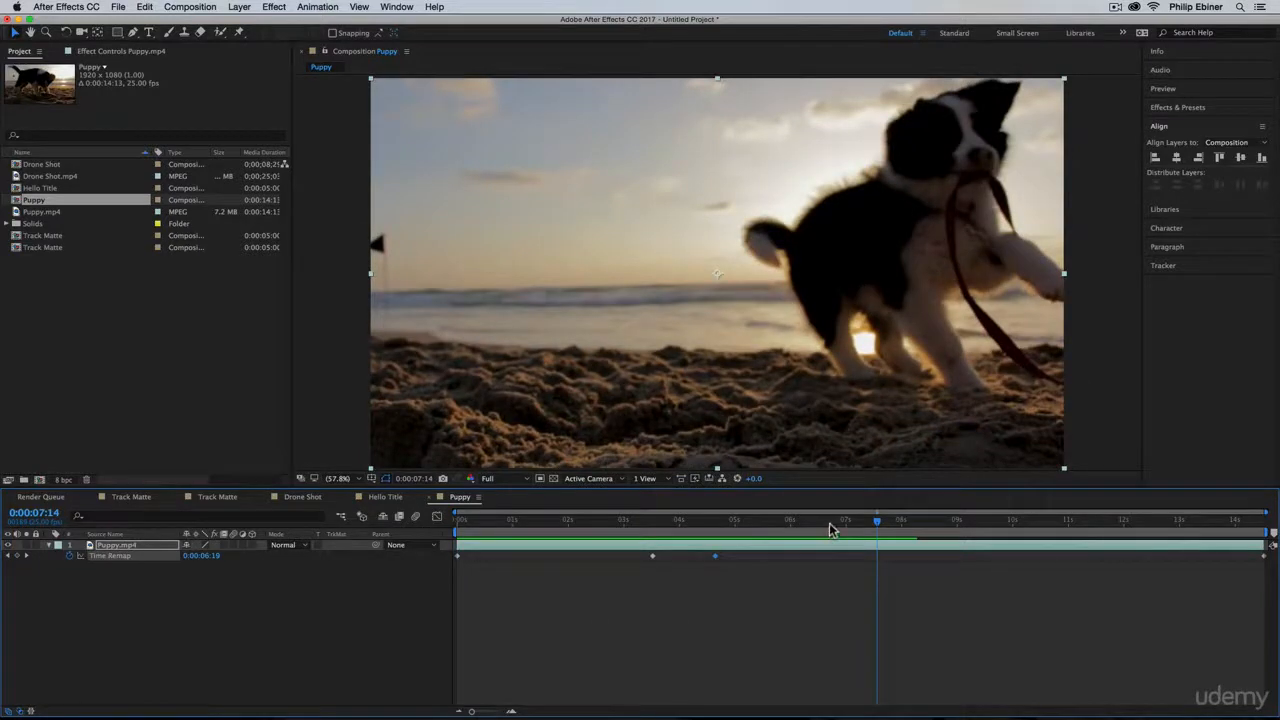
left_click(716, 521)
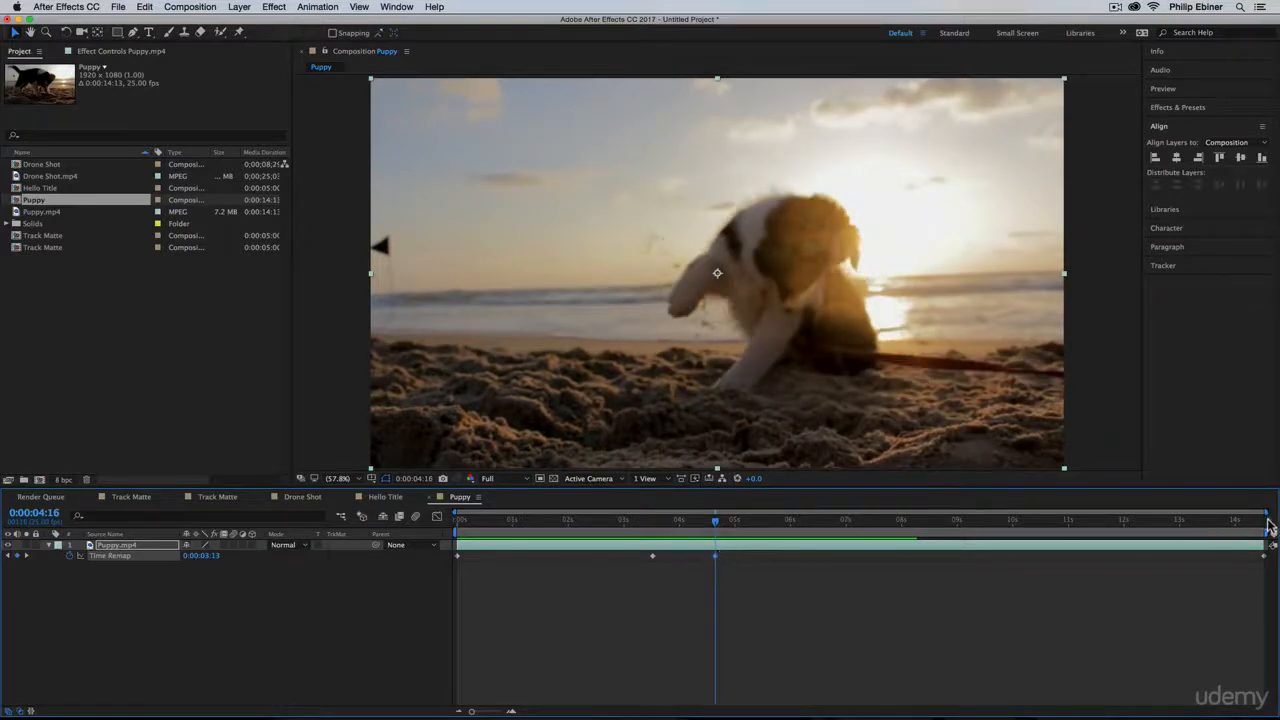
left_click(1266, 528)
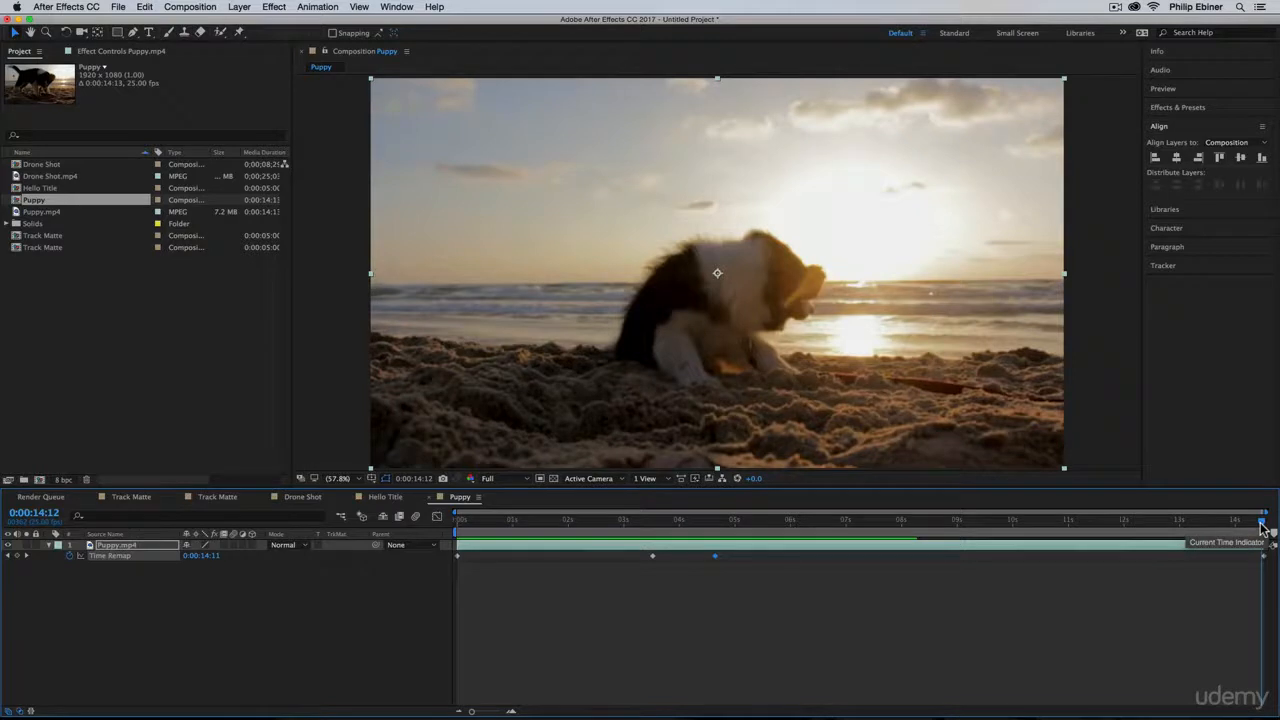
Delete the Time Remap keyframe at 0:00:04:16 and preview the composition from the beginning
left_click(650, 523)
key("BackSpace")
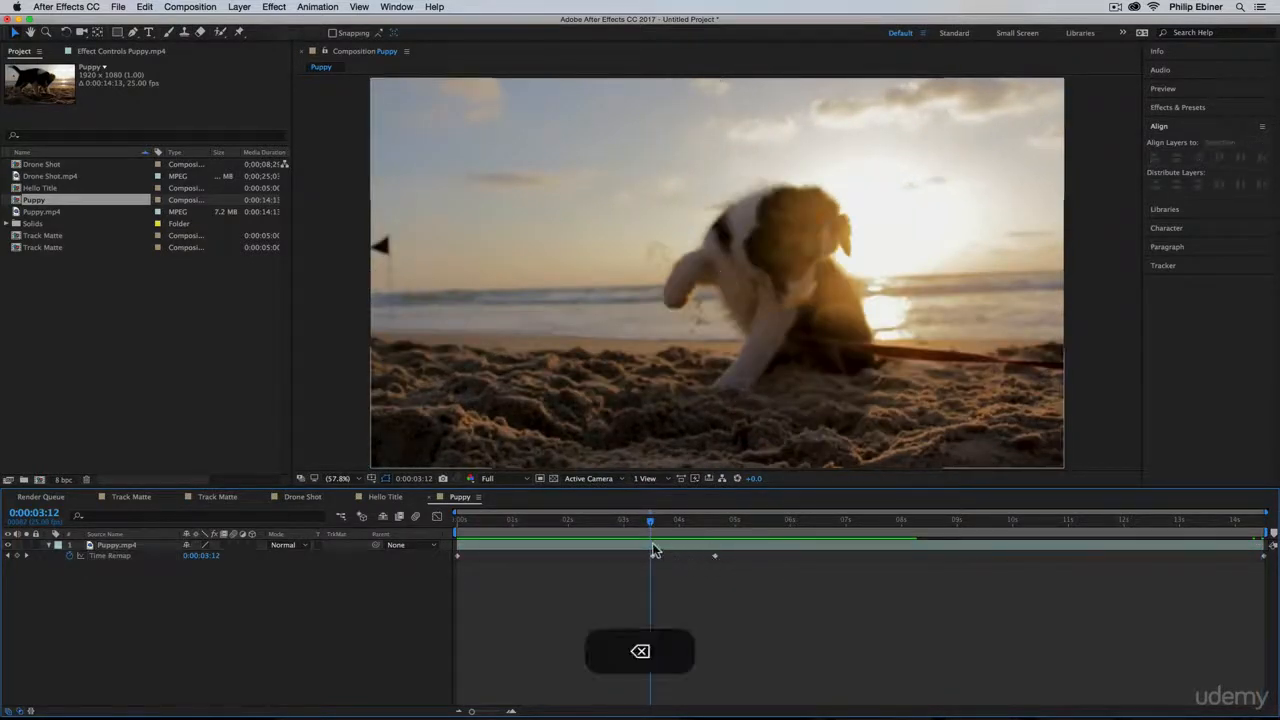
left_click(715, 557)
key("BackSpace")
left_click_drag(650, 521, 213, 578)
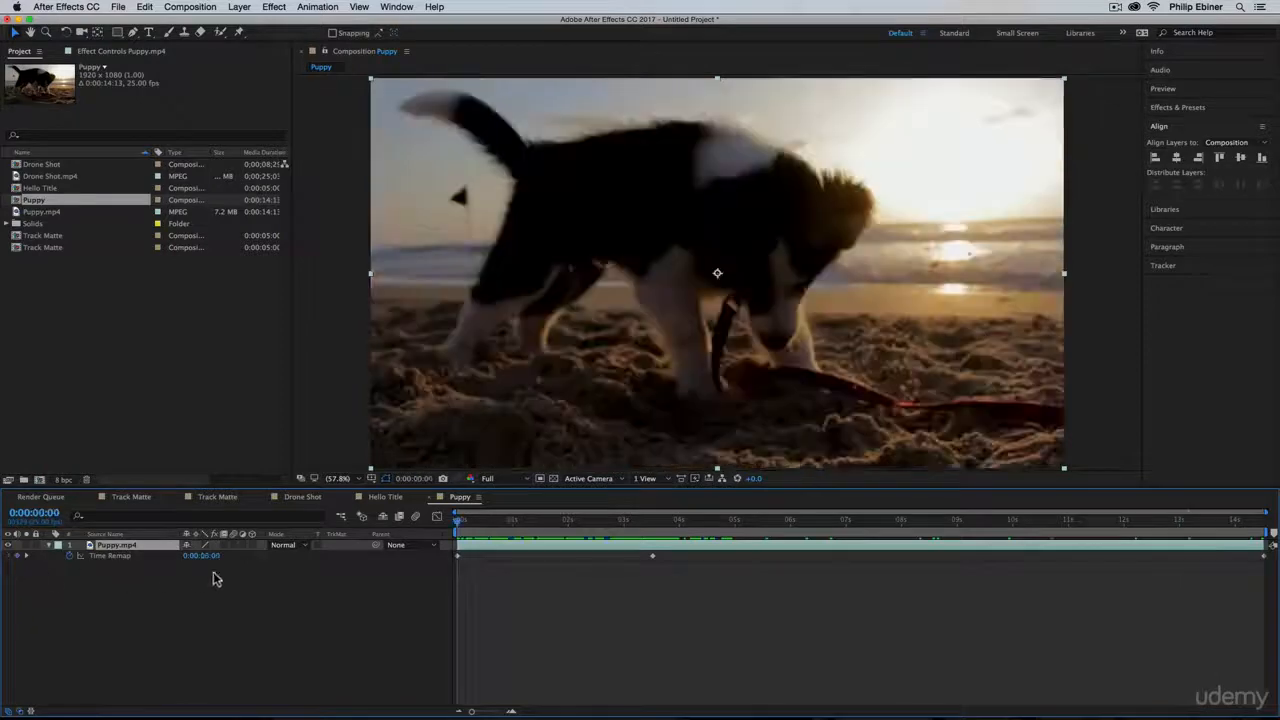
key("space")
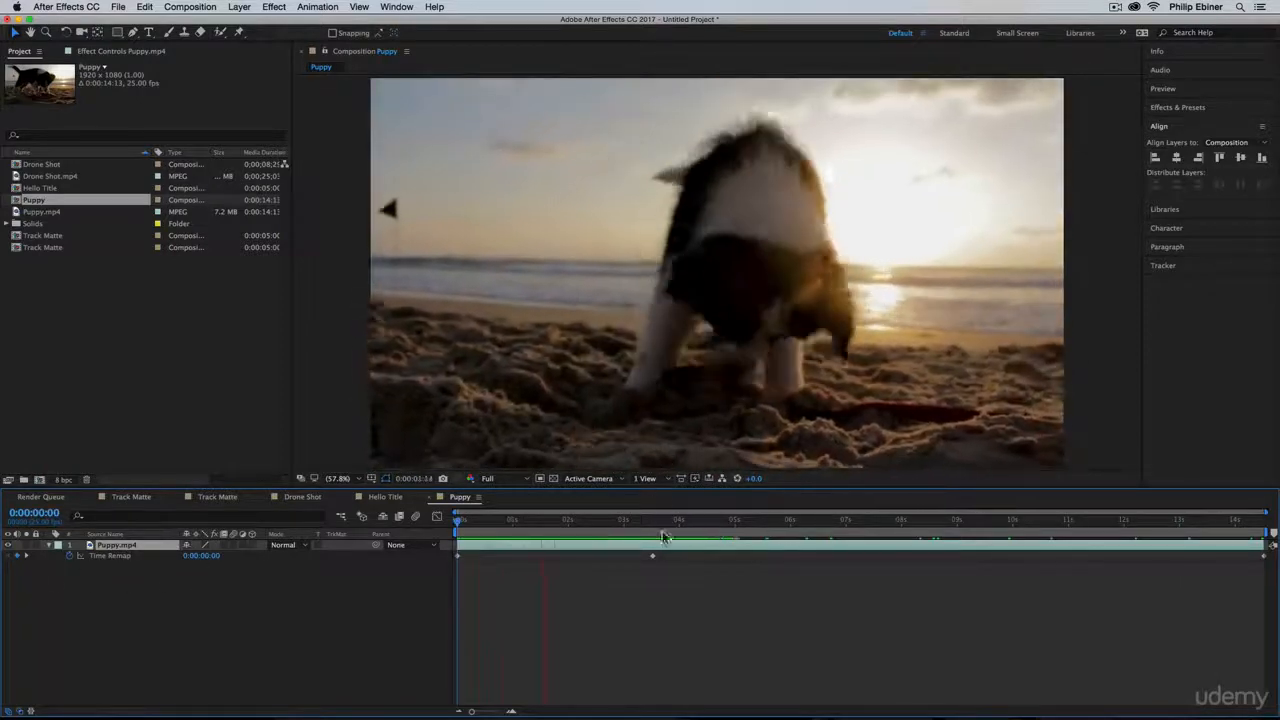
key("space")
Paste a copy of the 0:00:03:13 Time Remap keyframe at 0:00:05:00 and preview the held section
left_click_drag(661, 525, 734, 531)
left_click(652, 556)
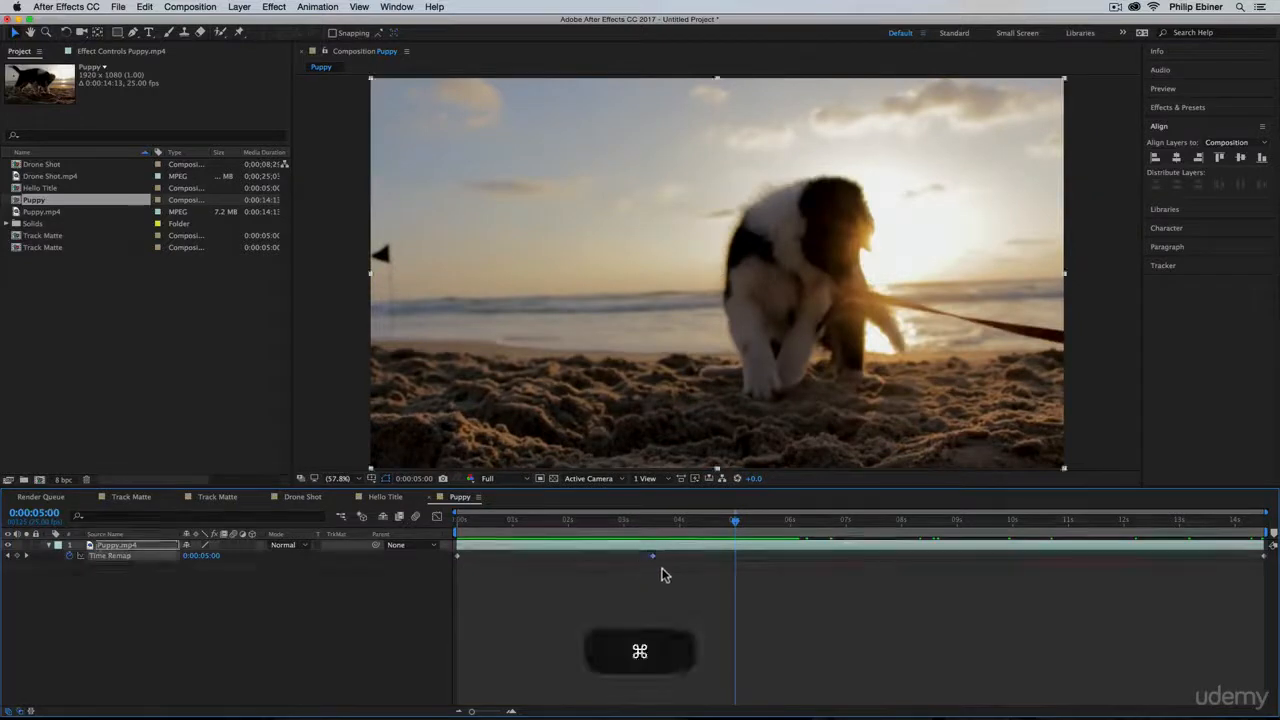
key("super+c")
key("super+v")
left_click_drag(740, 528, 657, 541)
key("space")
key("space")
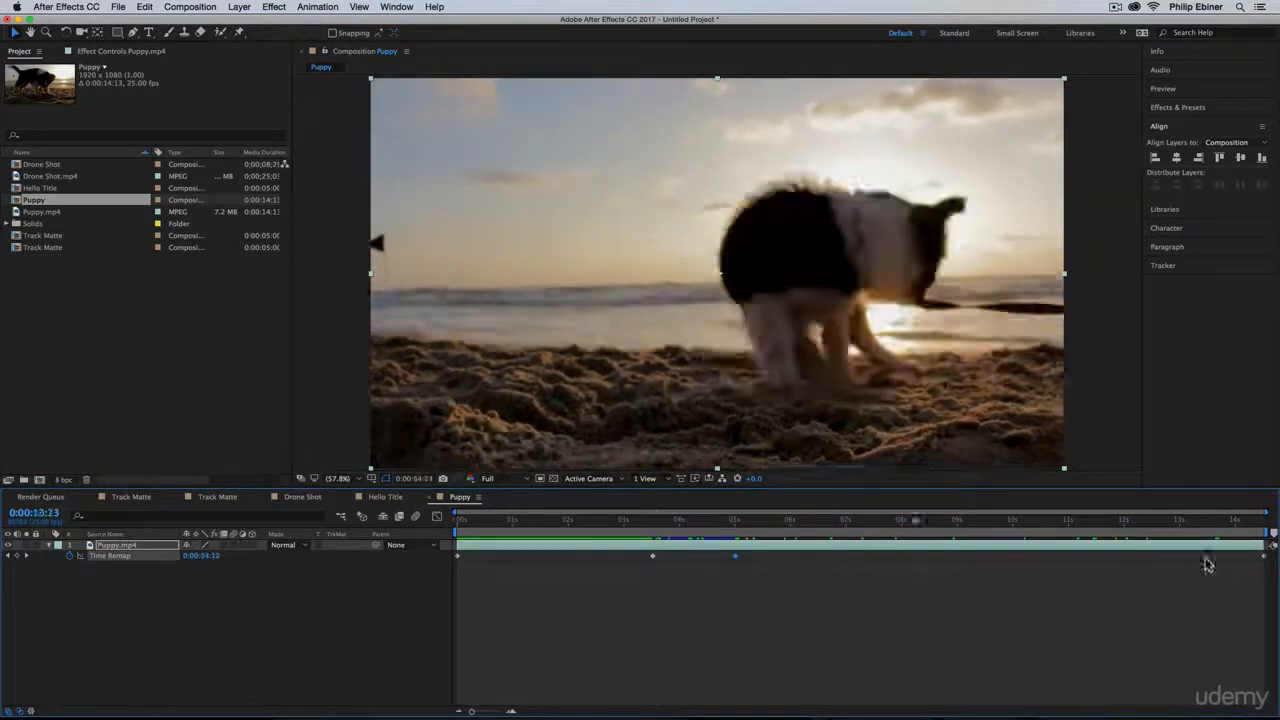
Check the held frame in the Puppy footage between the Time Remap keyframes at 0:00:03:13 and 0:00:05:00
left_click_drag(824, 562, 1271, 541)
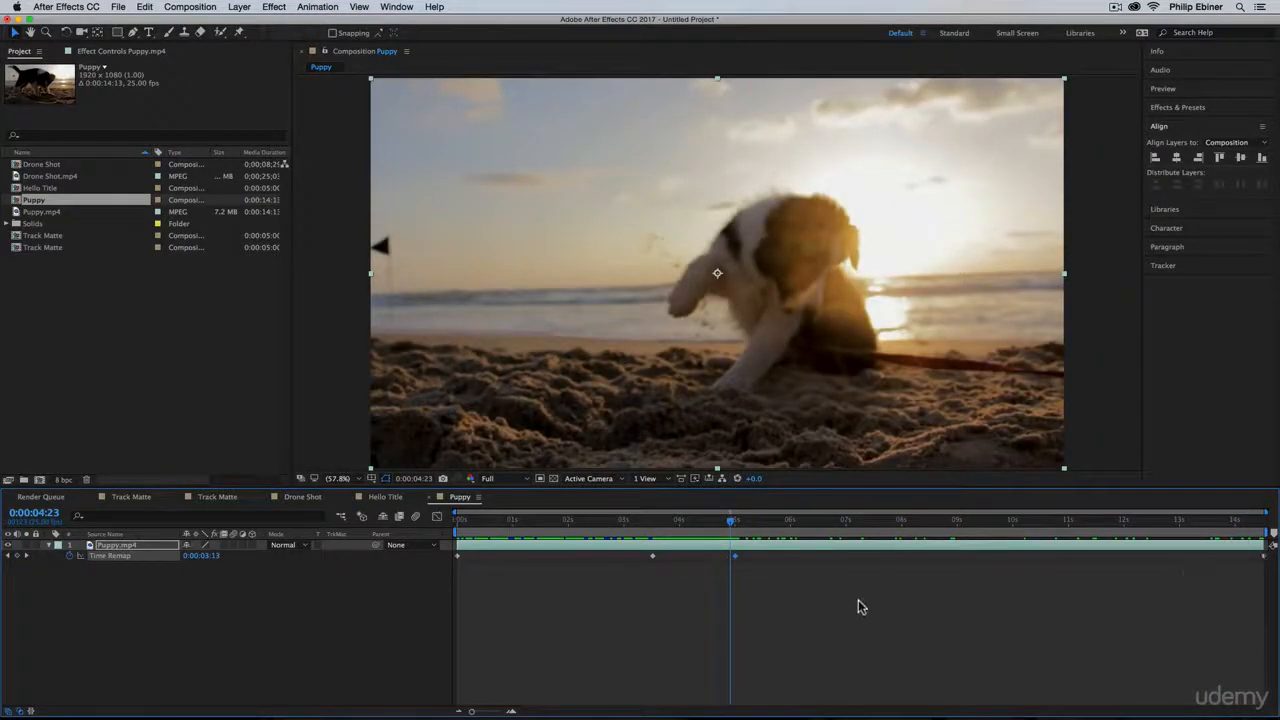
left_click(652, 522)
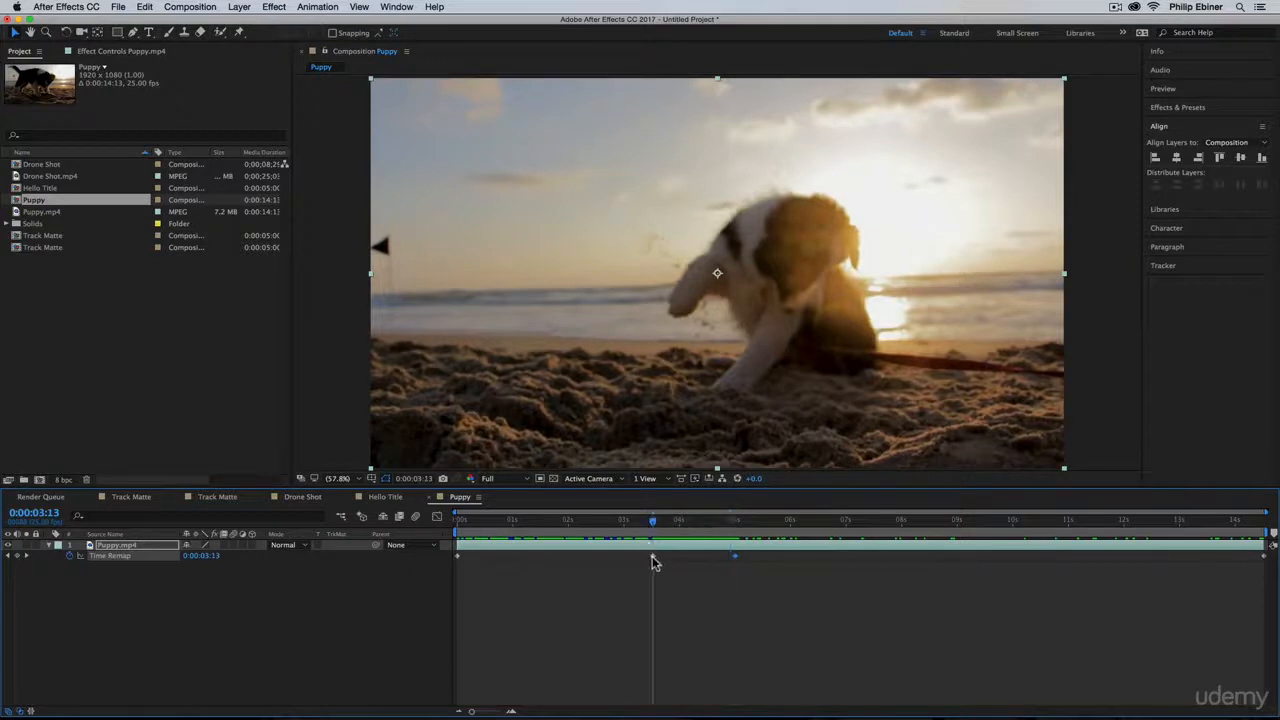
left_click(737, 524)
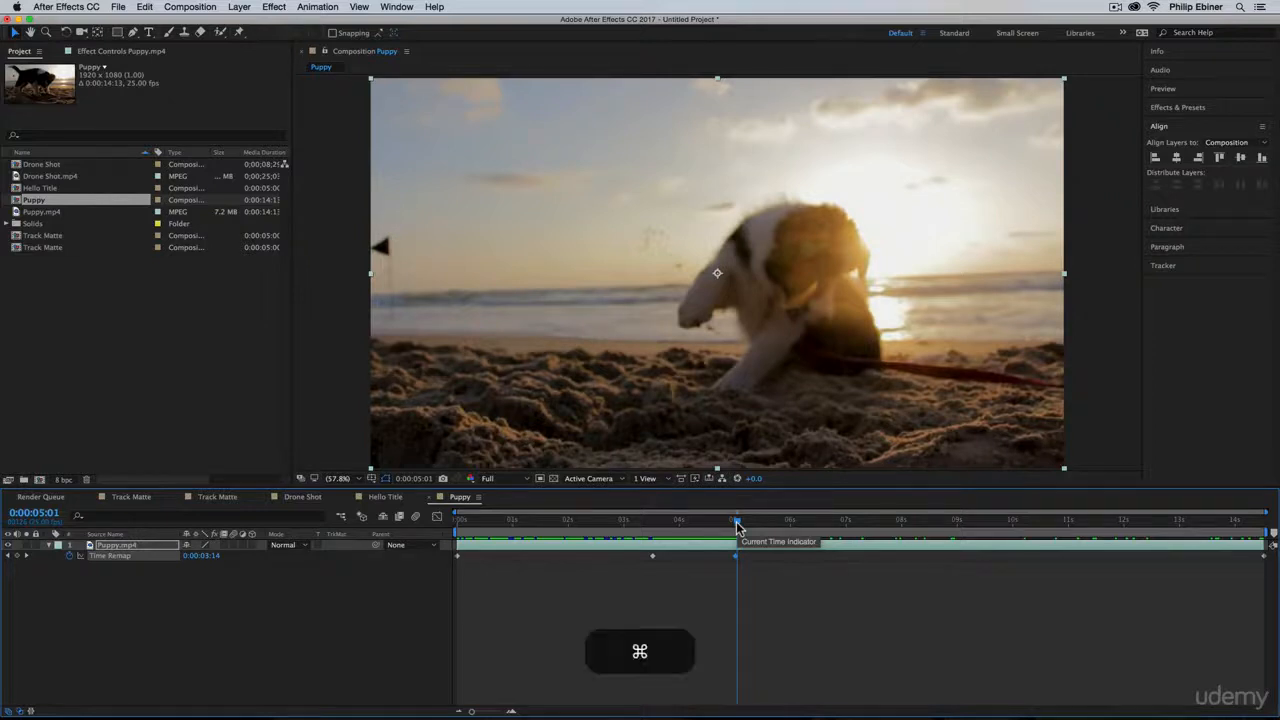
left_click_drag(652, 524, 675, 543)
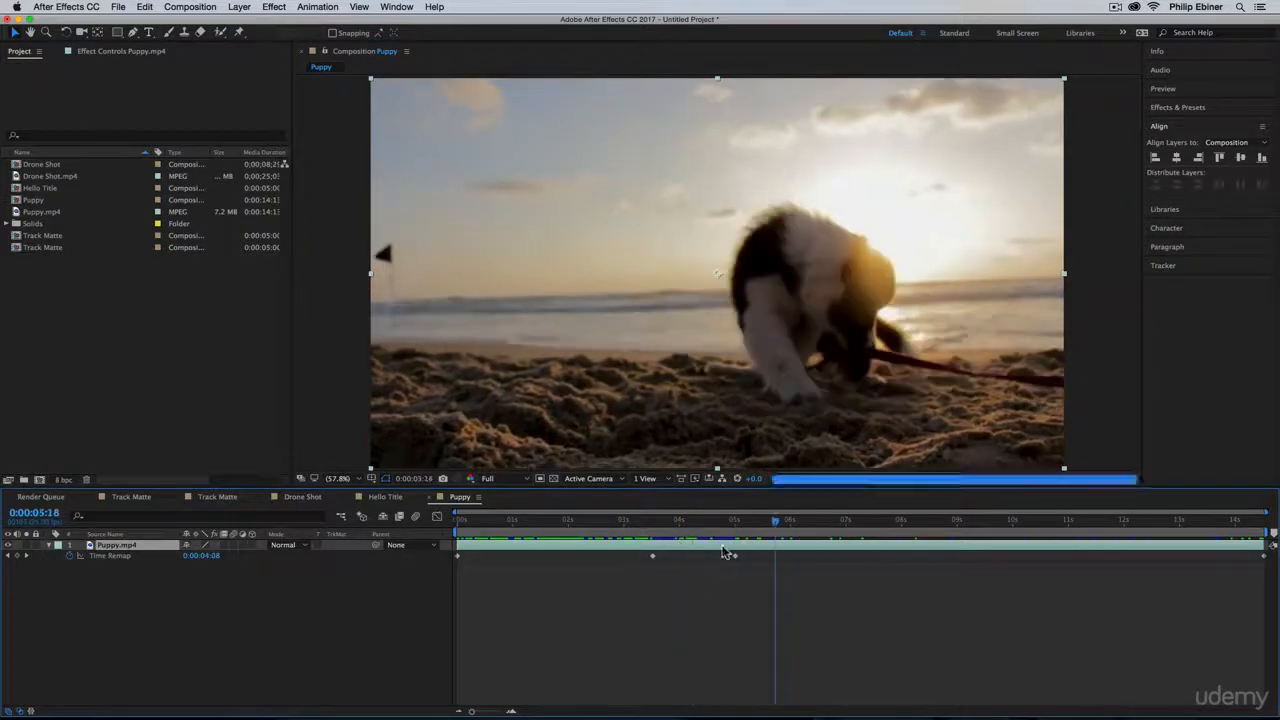
Import Bees.mp4 from the Video folder in Finder and create a new composition from that footage
key("super+Tab")
left_click(633, 378)
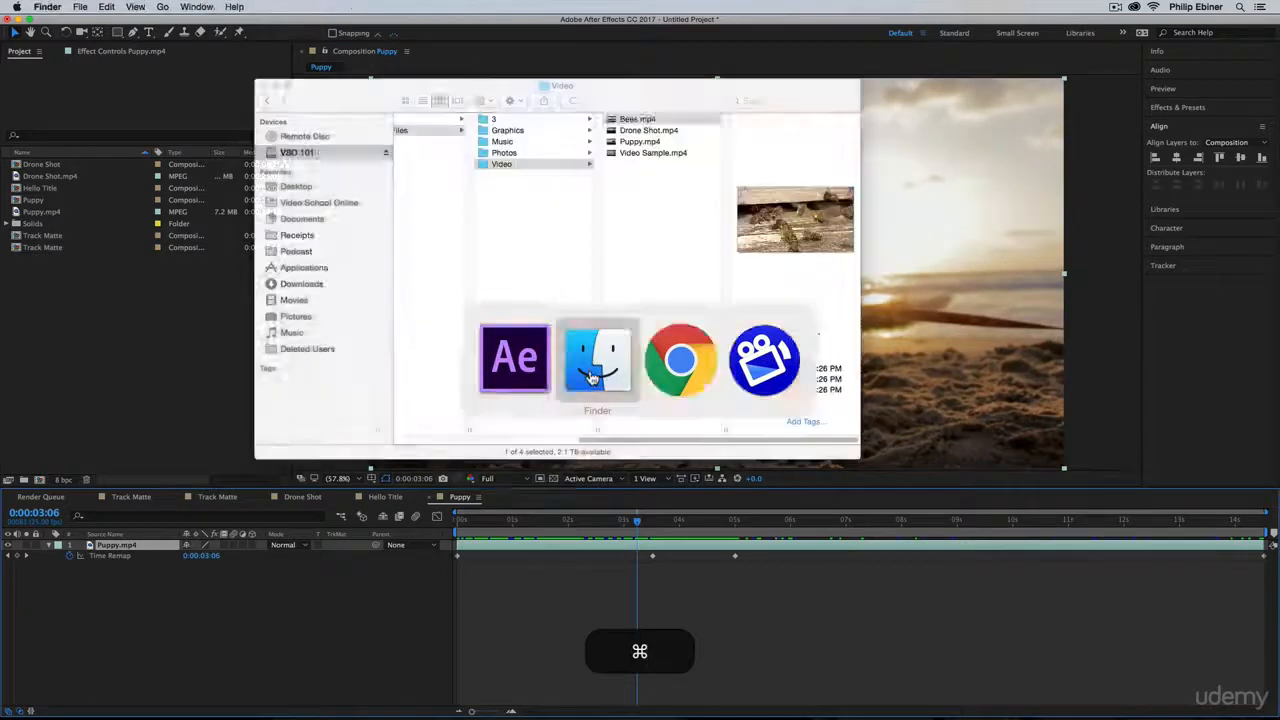
left_click_drag(630, 122, 140, 240)
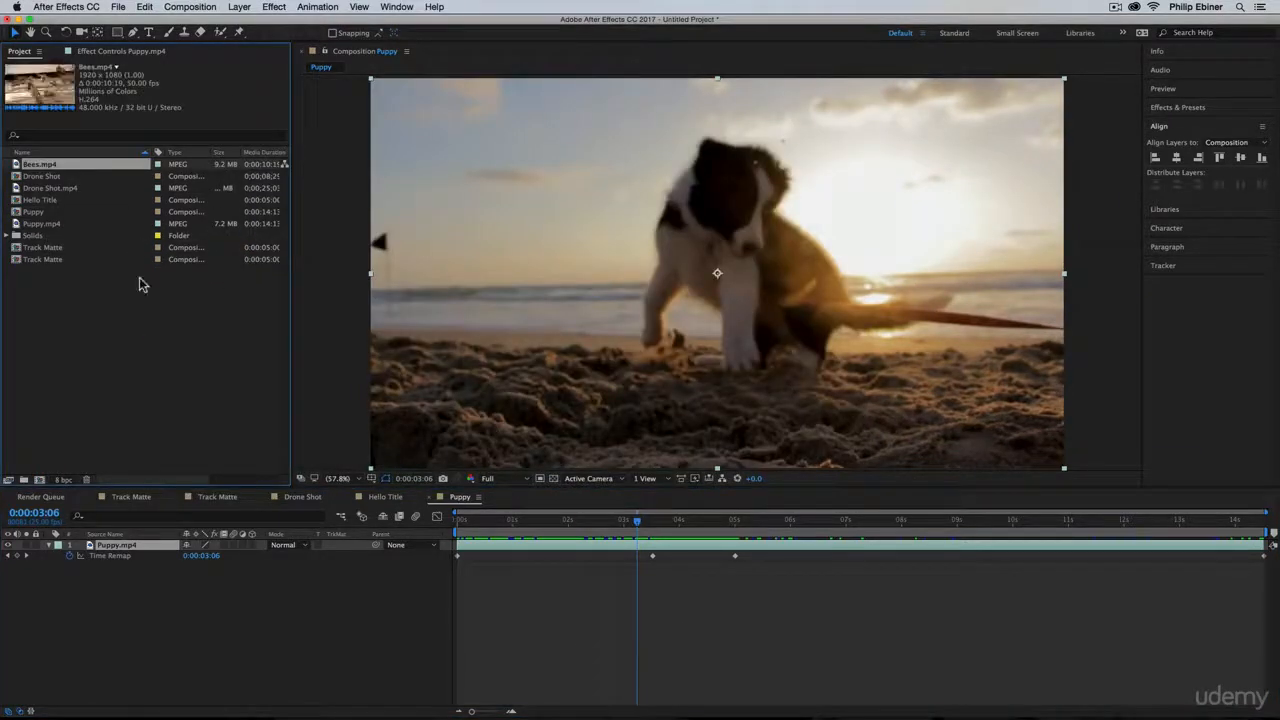
left_click_drag(196, 383, 40, 480)
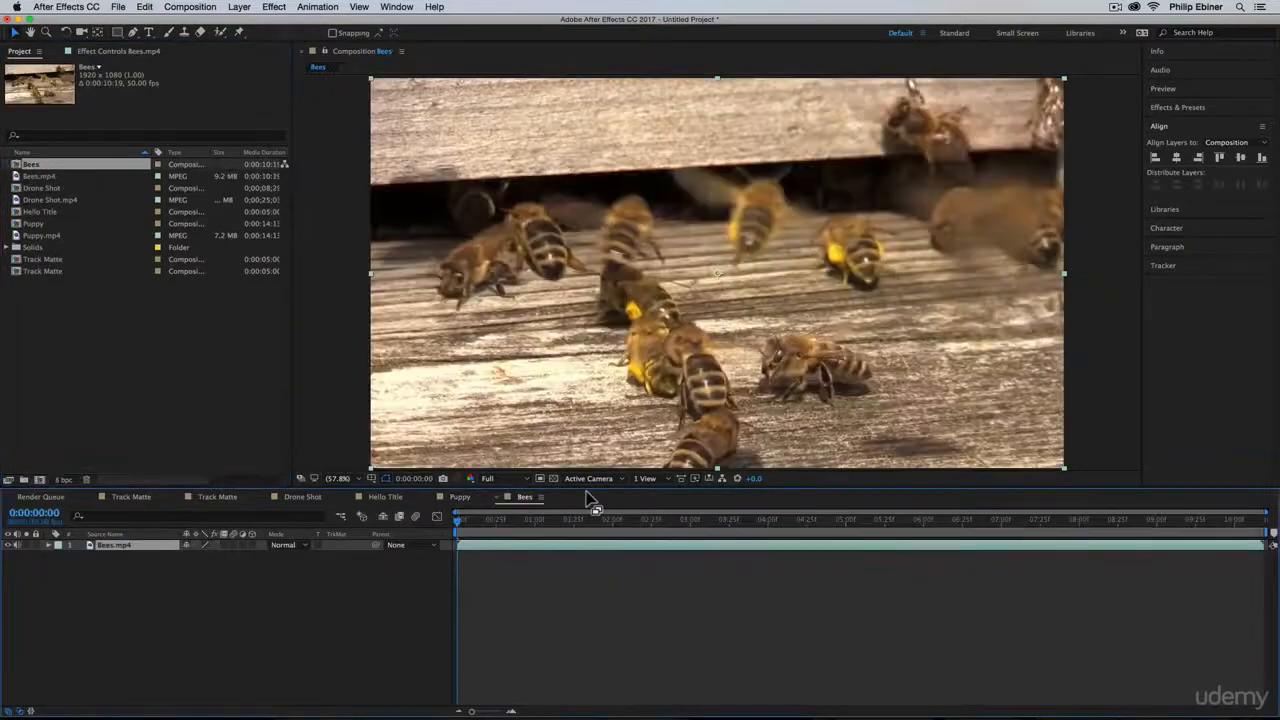
Review the Time Stretch settings of the Bees.mp4 layer without changing them and preview the composition
right_click(549, 550)
mouse_move(656, 322)
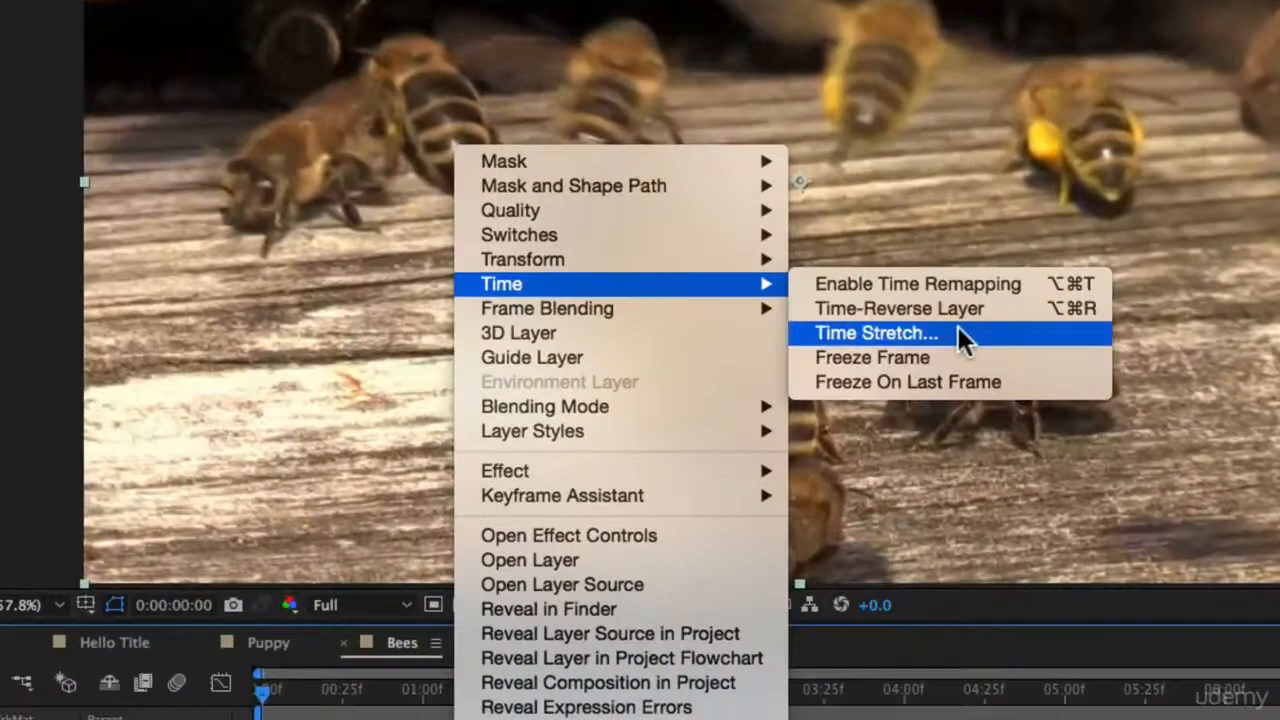
left_click(958, 330)
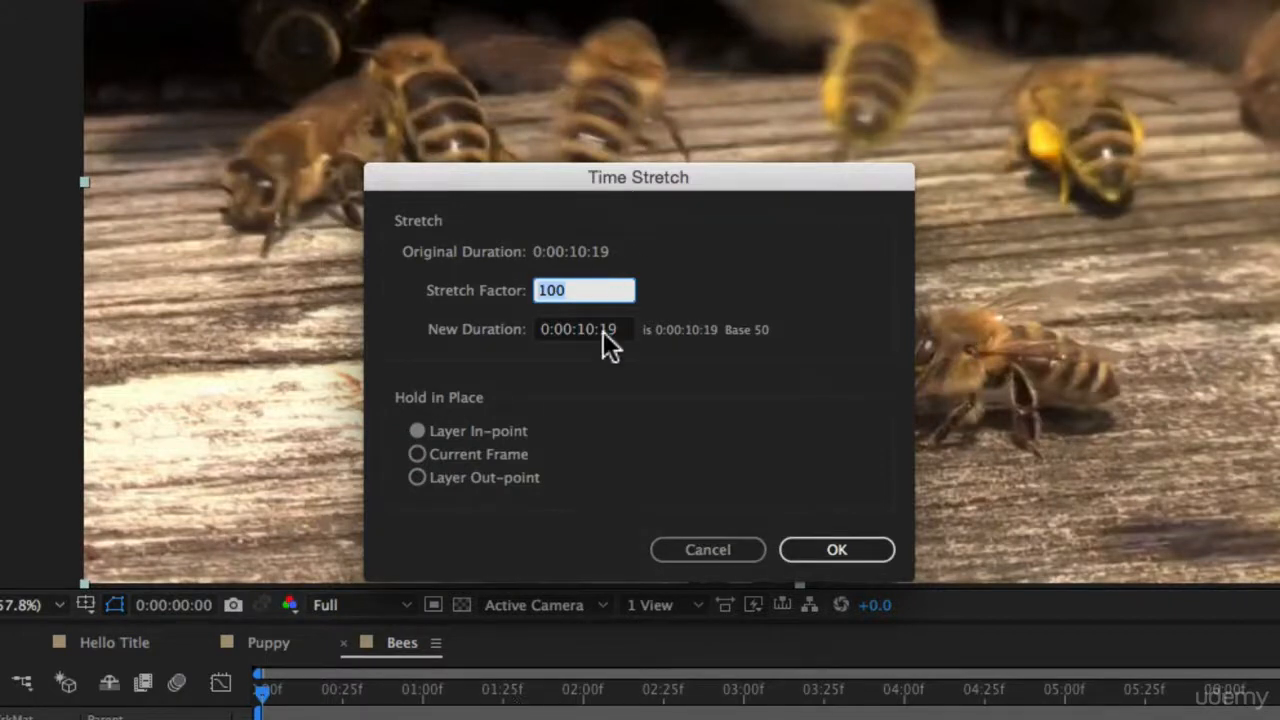
left_click(832, 548)
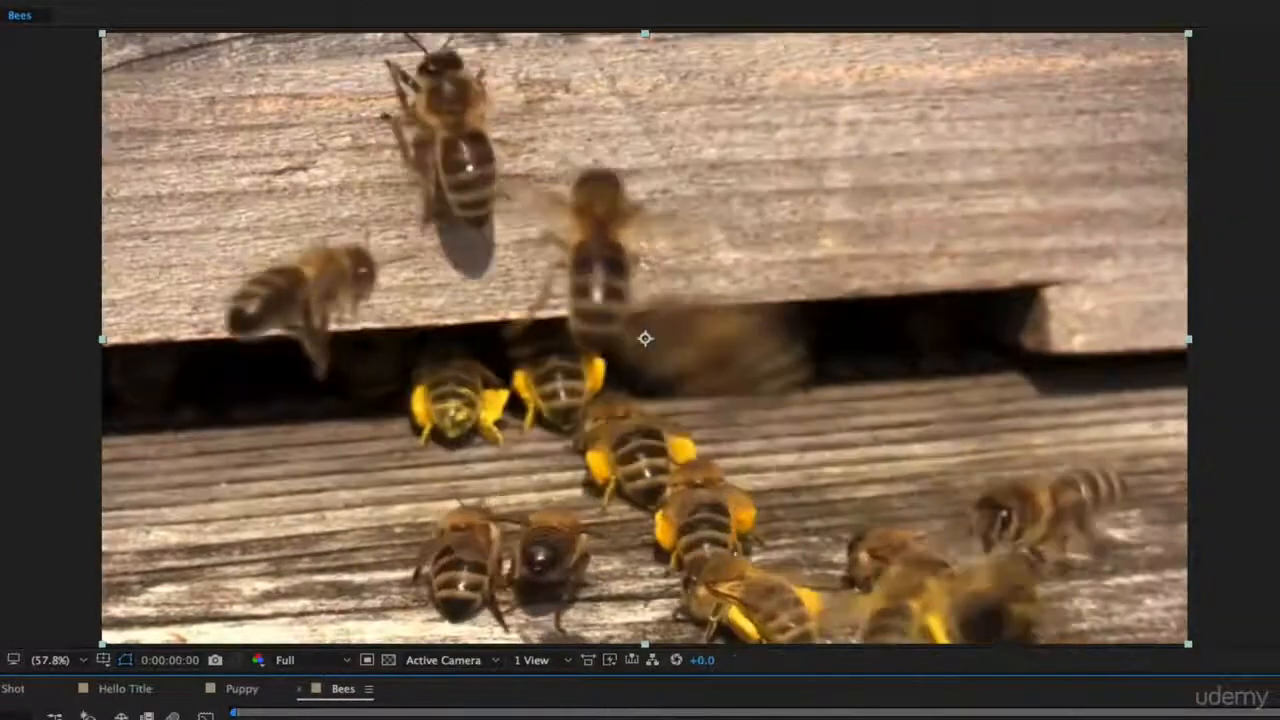
key("space")
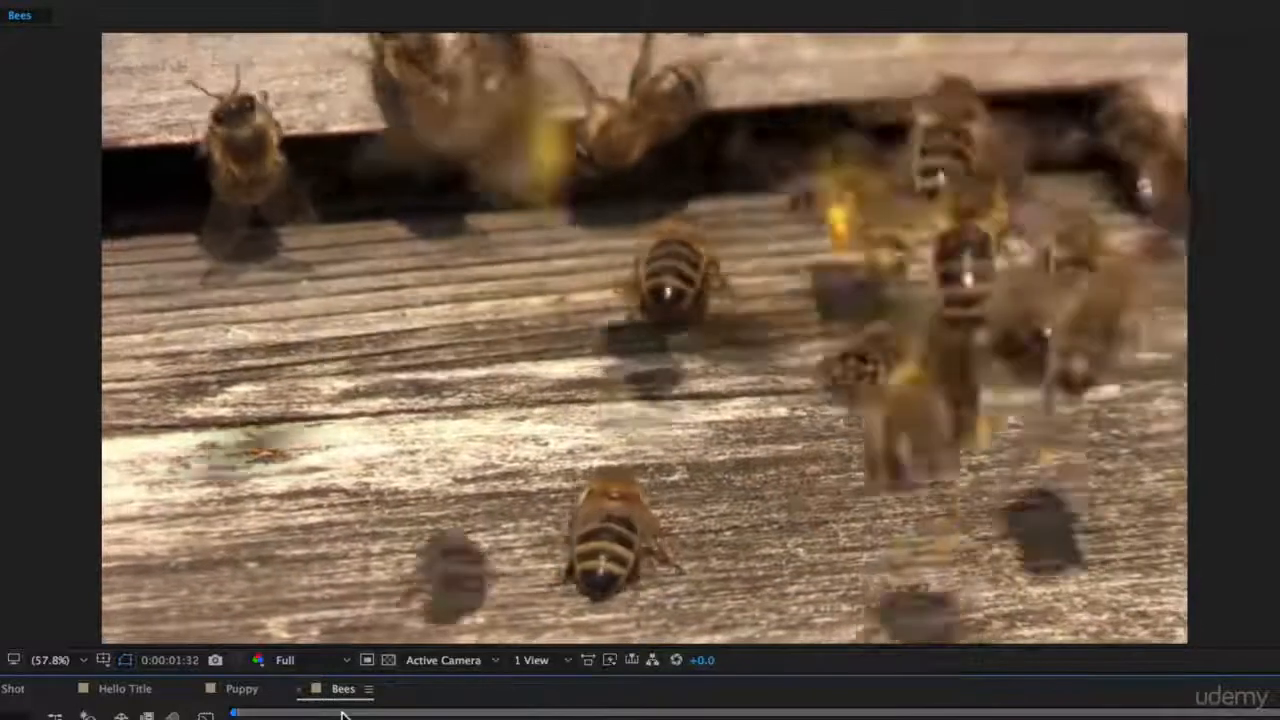
key("space")
Time-stretch the Bees.mp4 layer, trying a stretch factor of 50 and applying 200
right_click(412, 675)
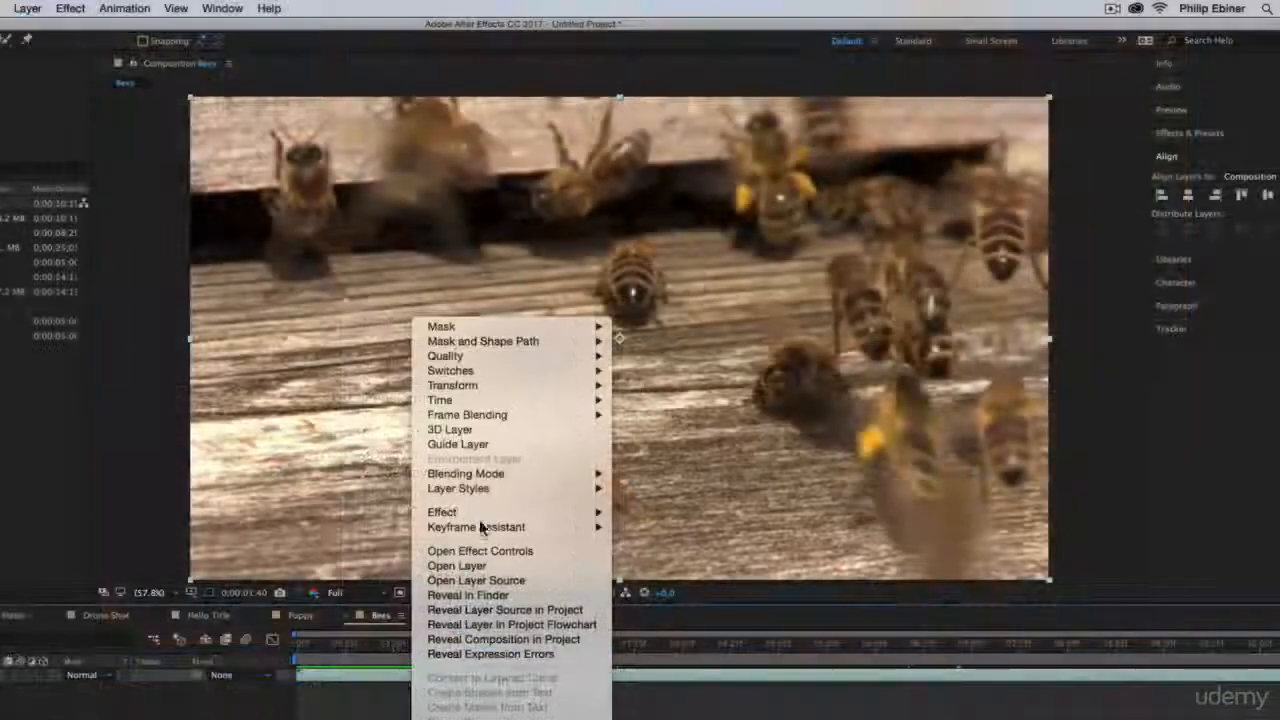
mouse_move(483, 401)
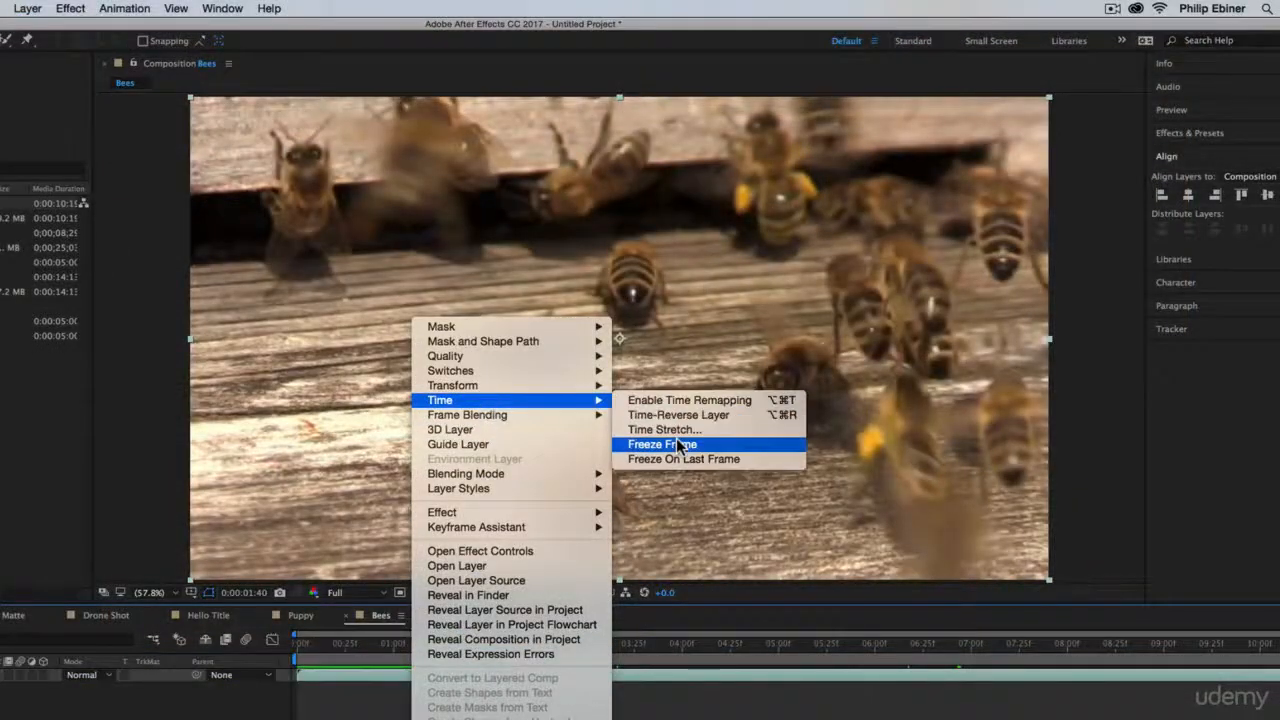
left_click(672, 430)
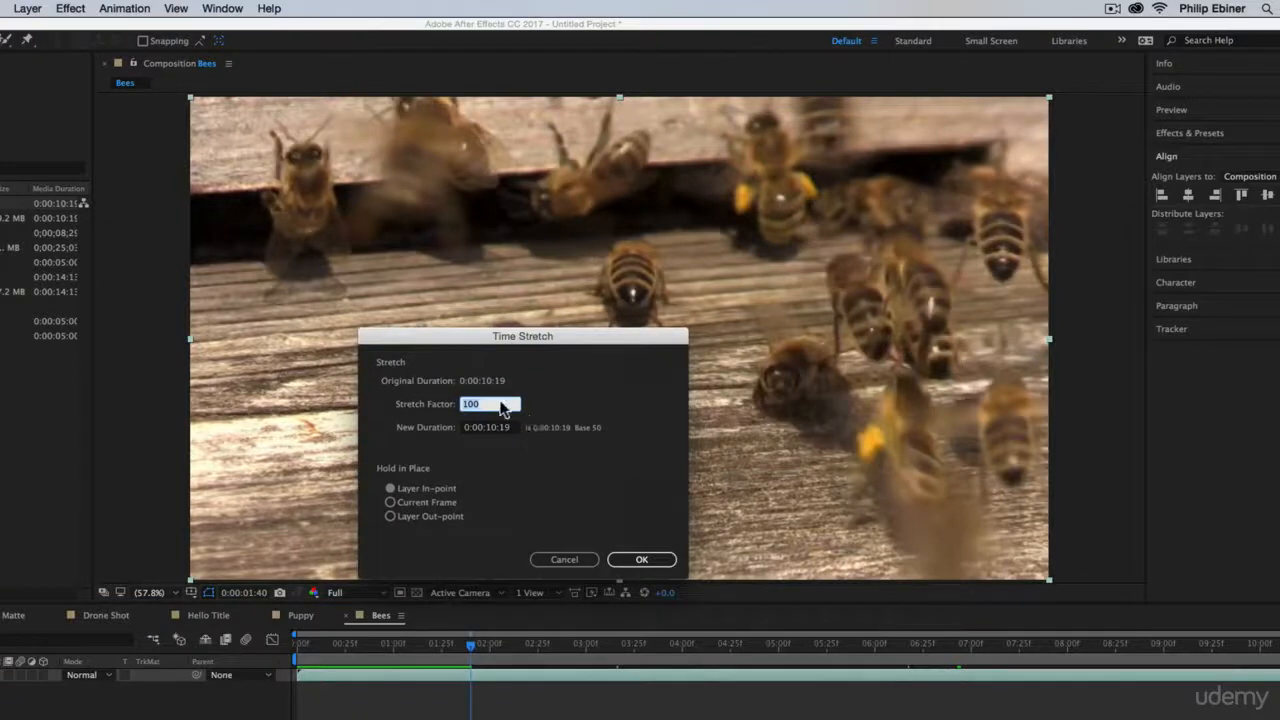
type("50")
type("100")
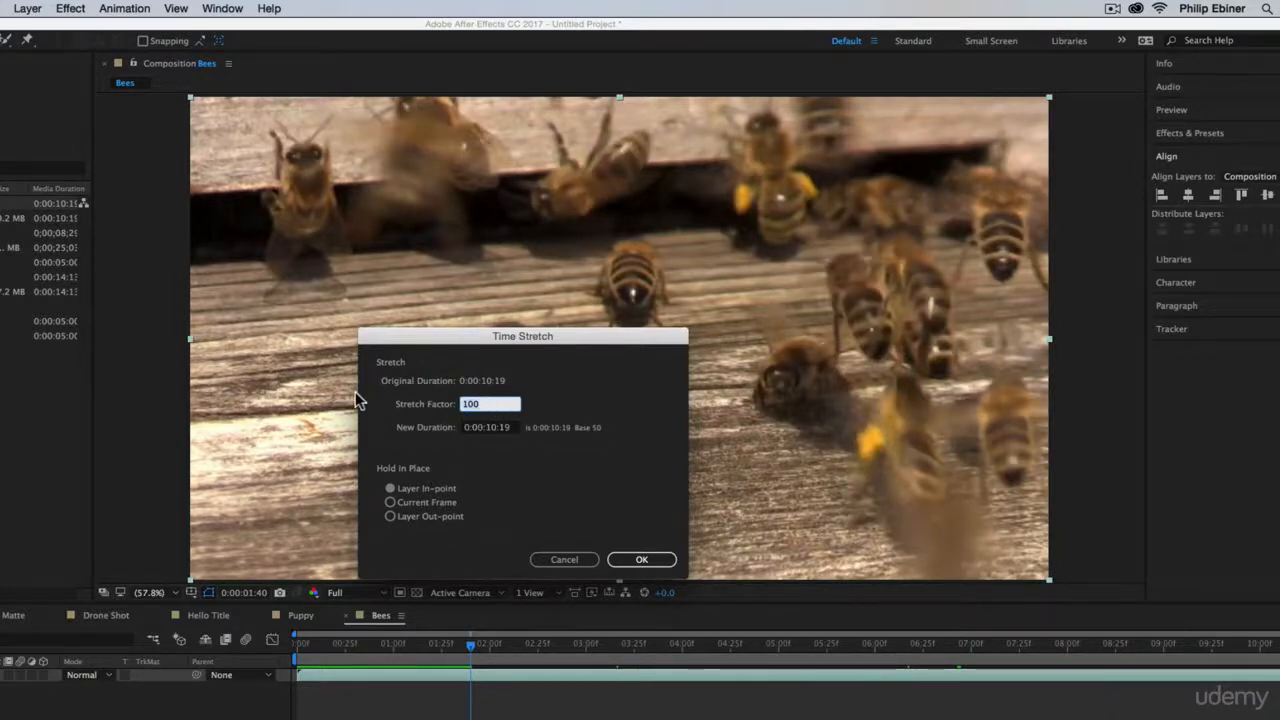
type("50")
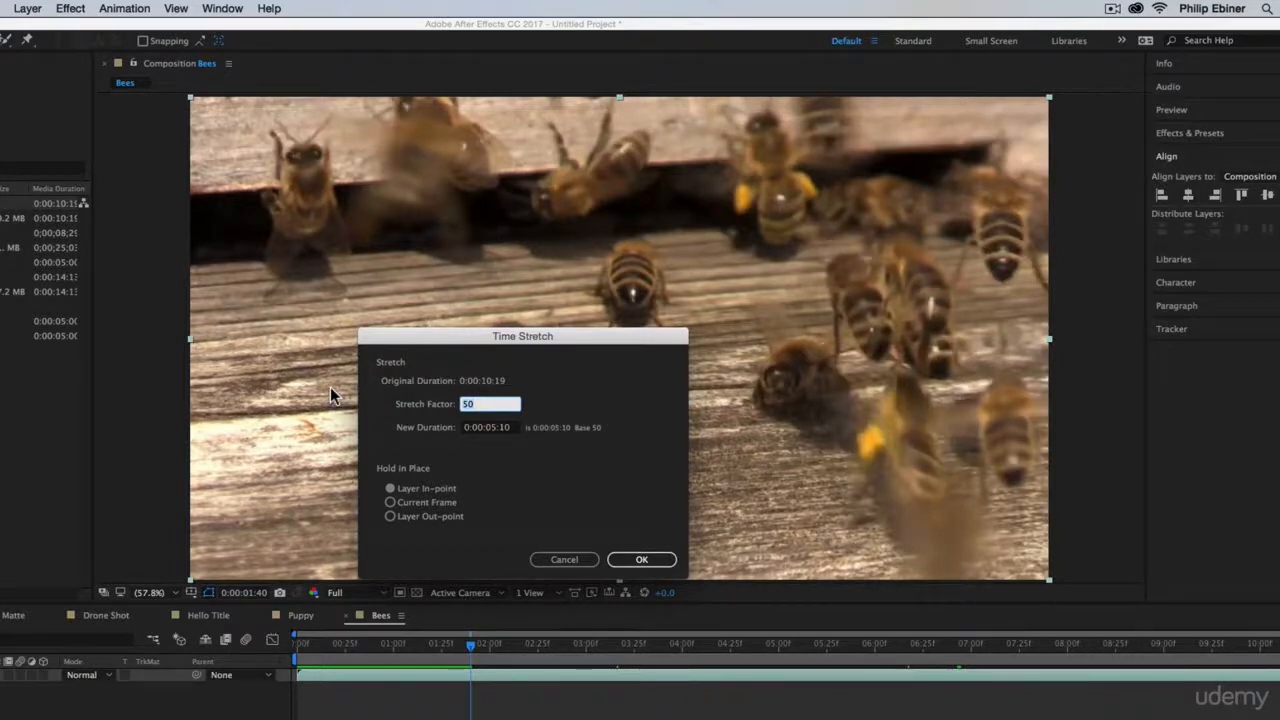
type("200")
left_click(660, 561)
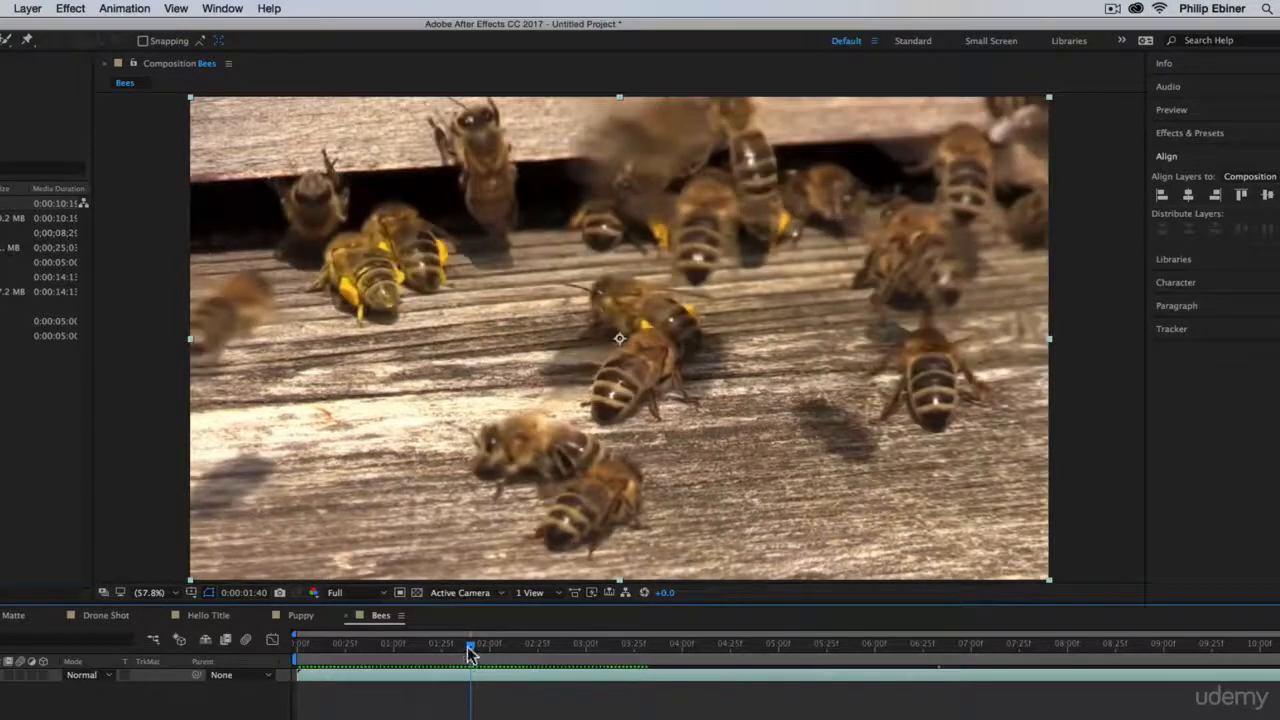
Preview the stretched Bees footage from the start and end the work area at 0:00:03:49
left_click_drag(468, 647, 145, 665)
key("space")
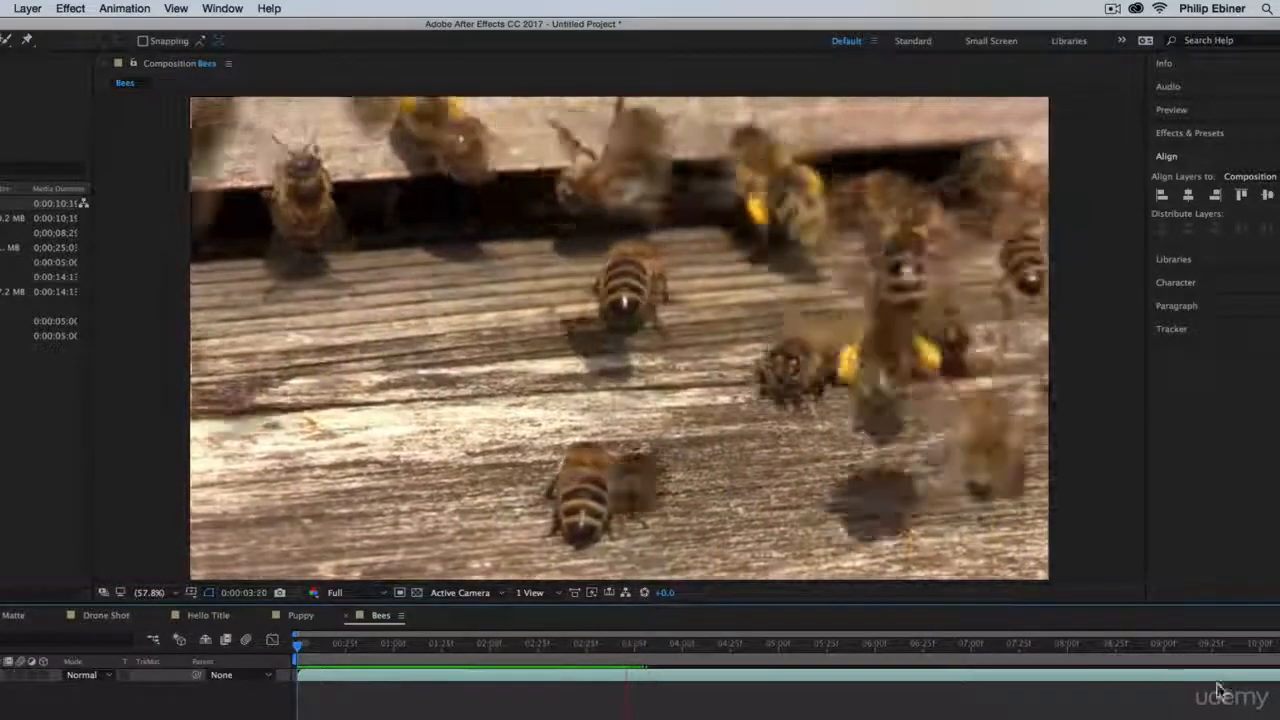
key("space")
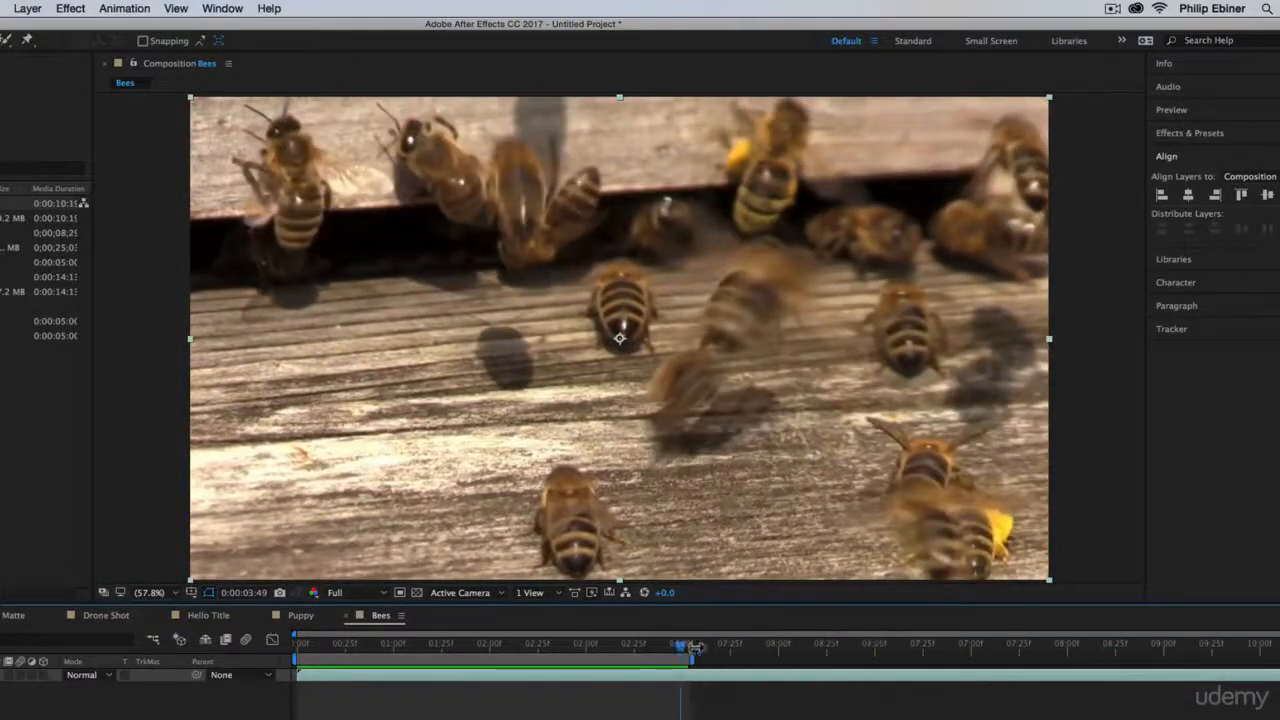
key("space")
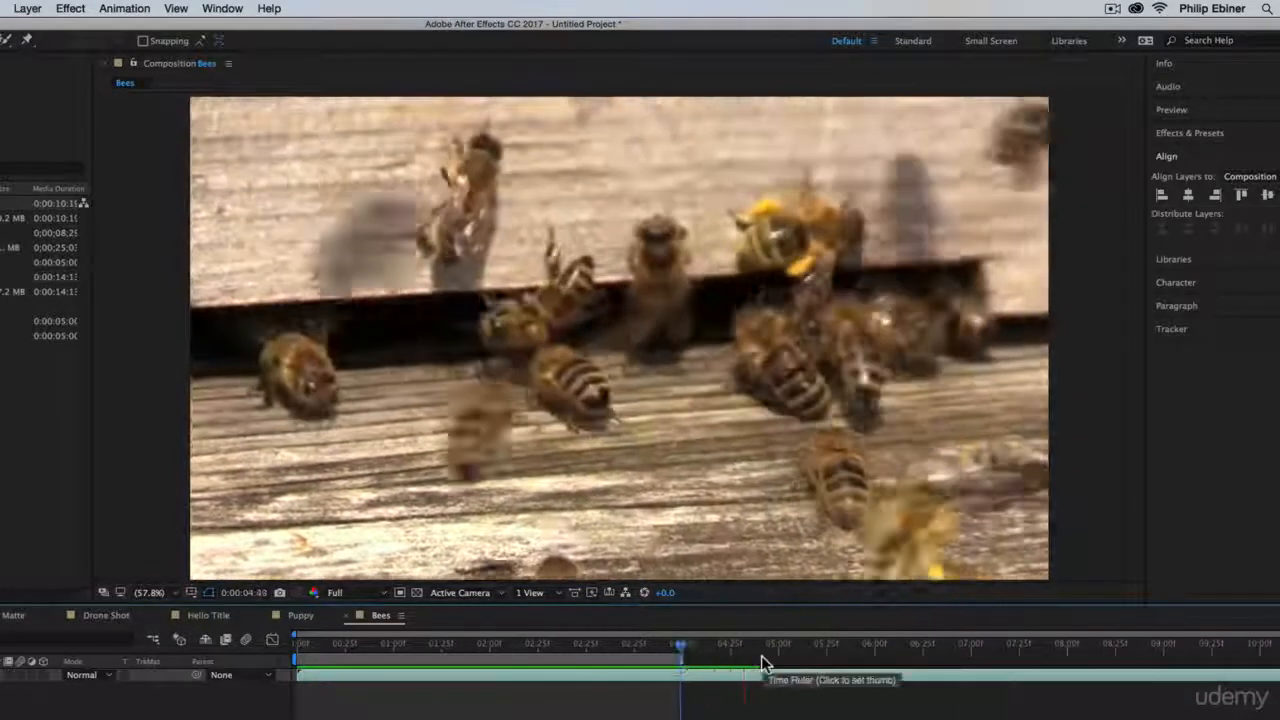
key("space")
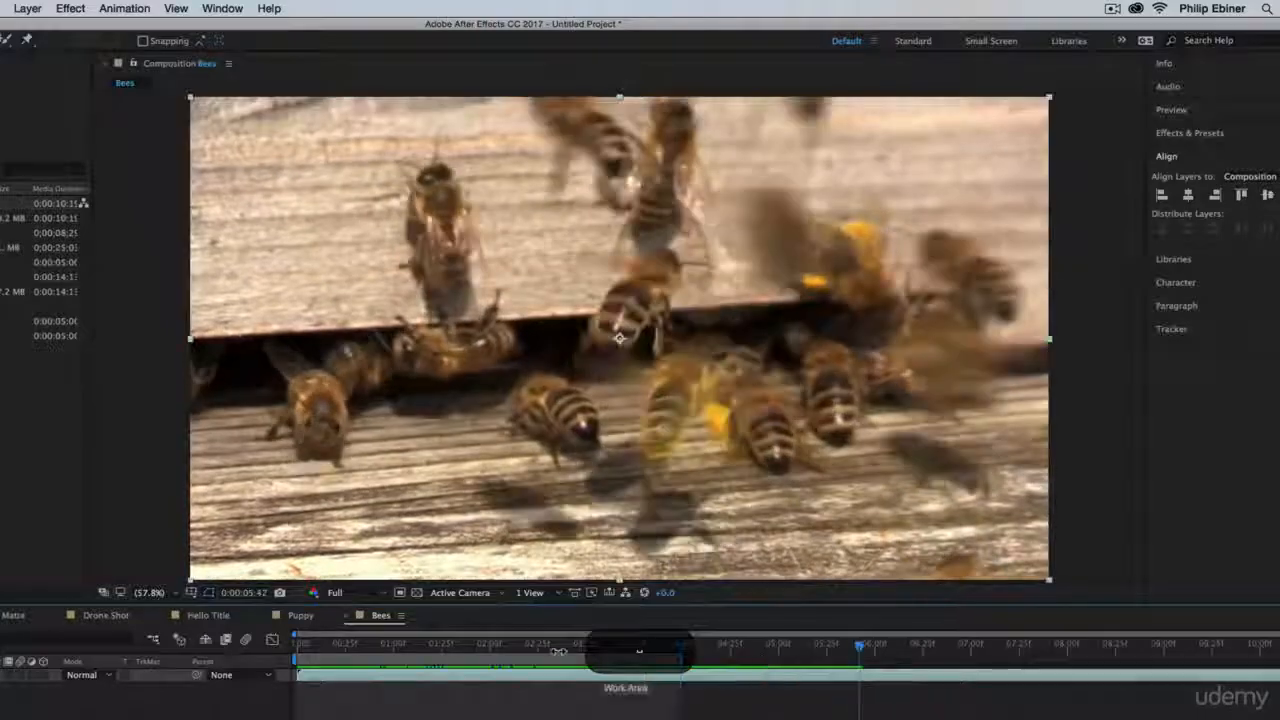
left_click(556, 643)
key("space")
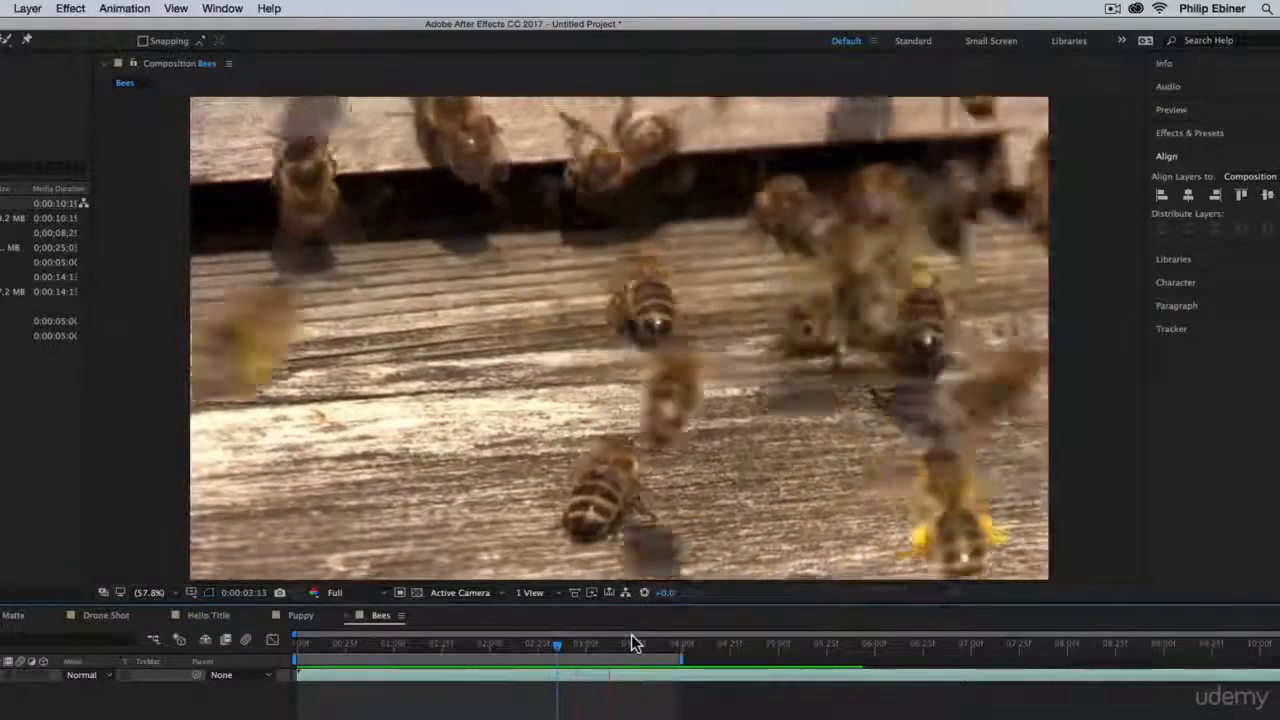
Undo the work area change and the Time Stretch on Bees.mp4, and preview from the beginning
left_click(488, 675)
key("super+z")
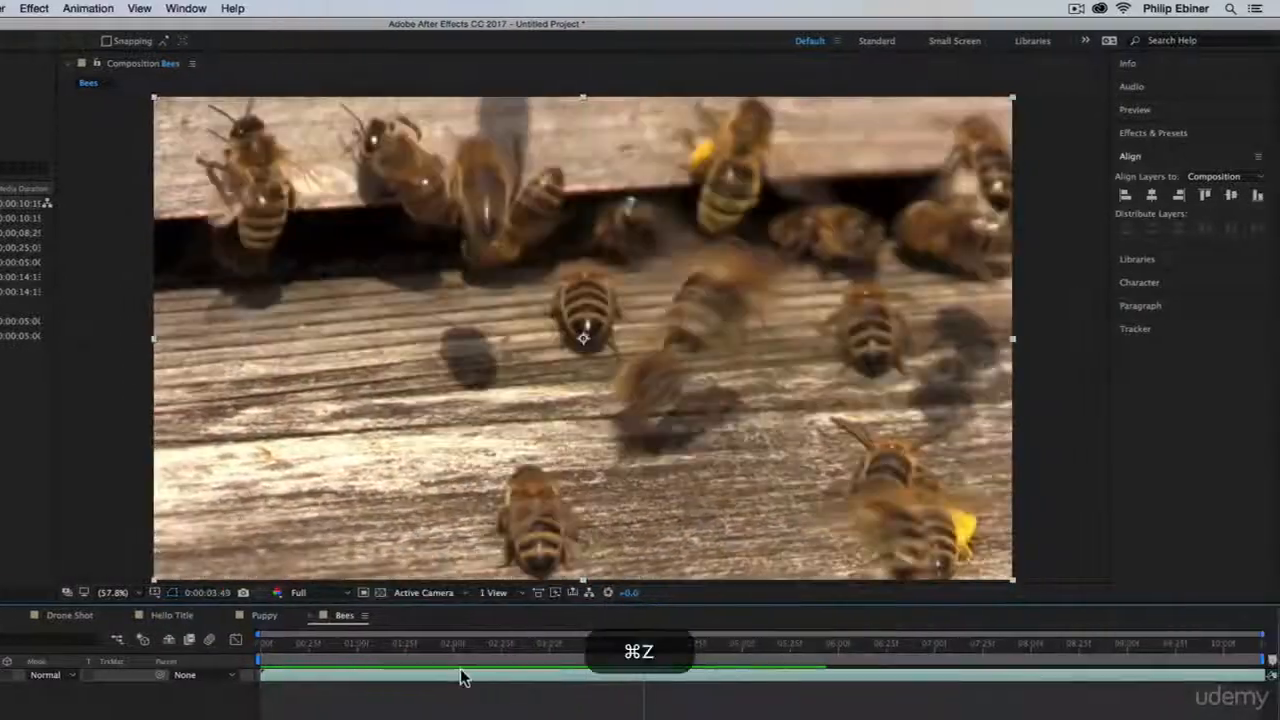
key("super+z")
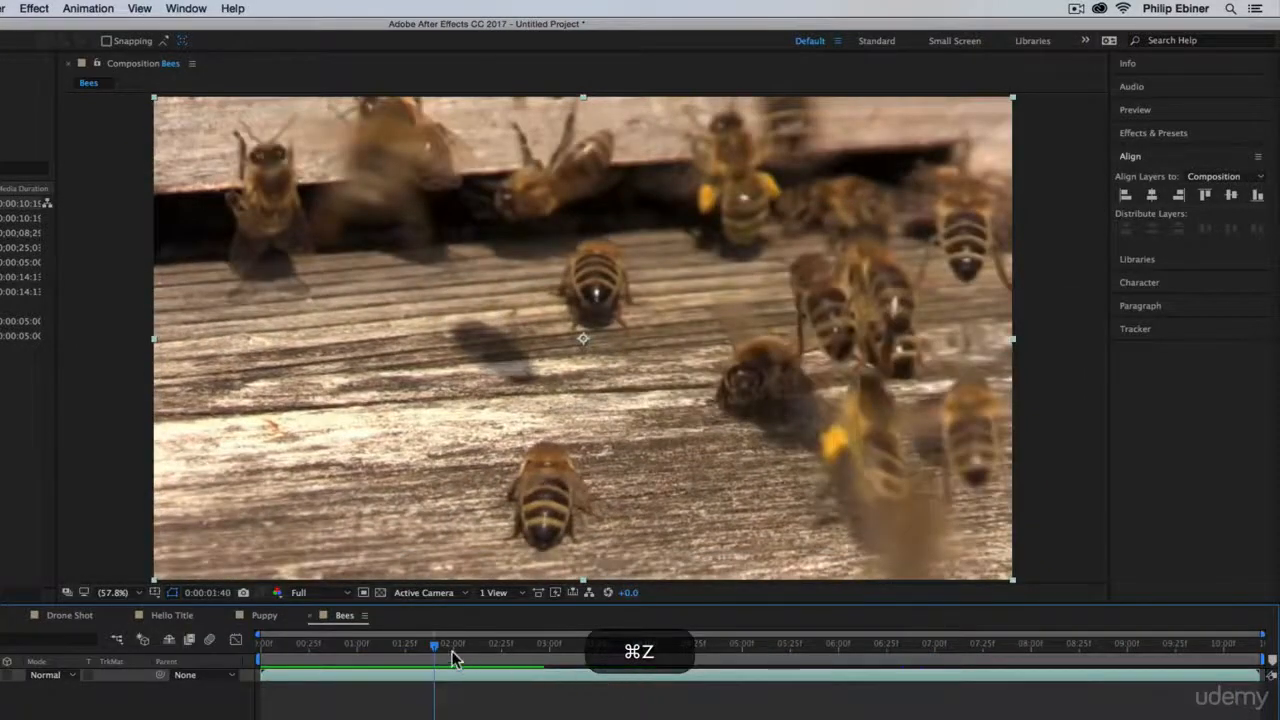
left_click_drag(452, 651, 210, 645)
key("space")
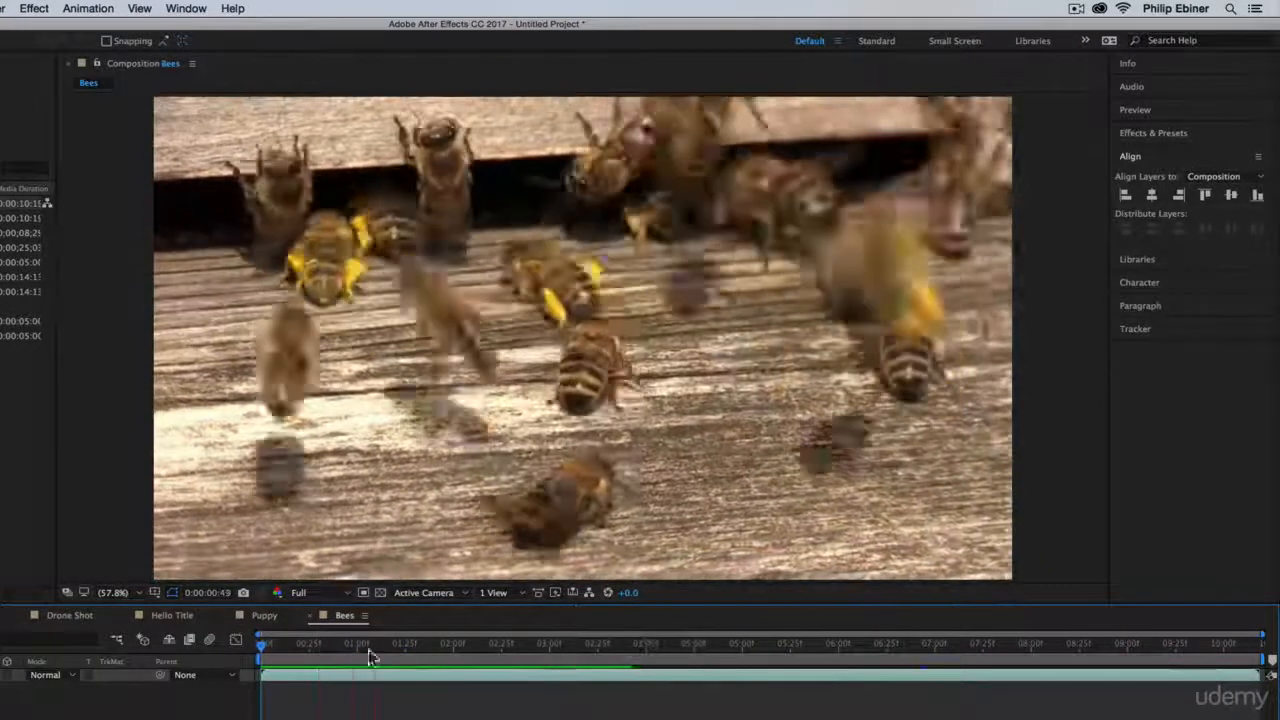
Enable time remapping on the Bees.mp4 layer and add a Time Remap keyframe at 0:00:01:36
right_click(276, 678)
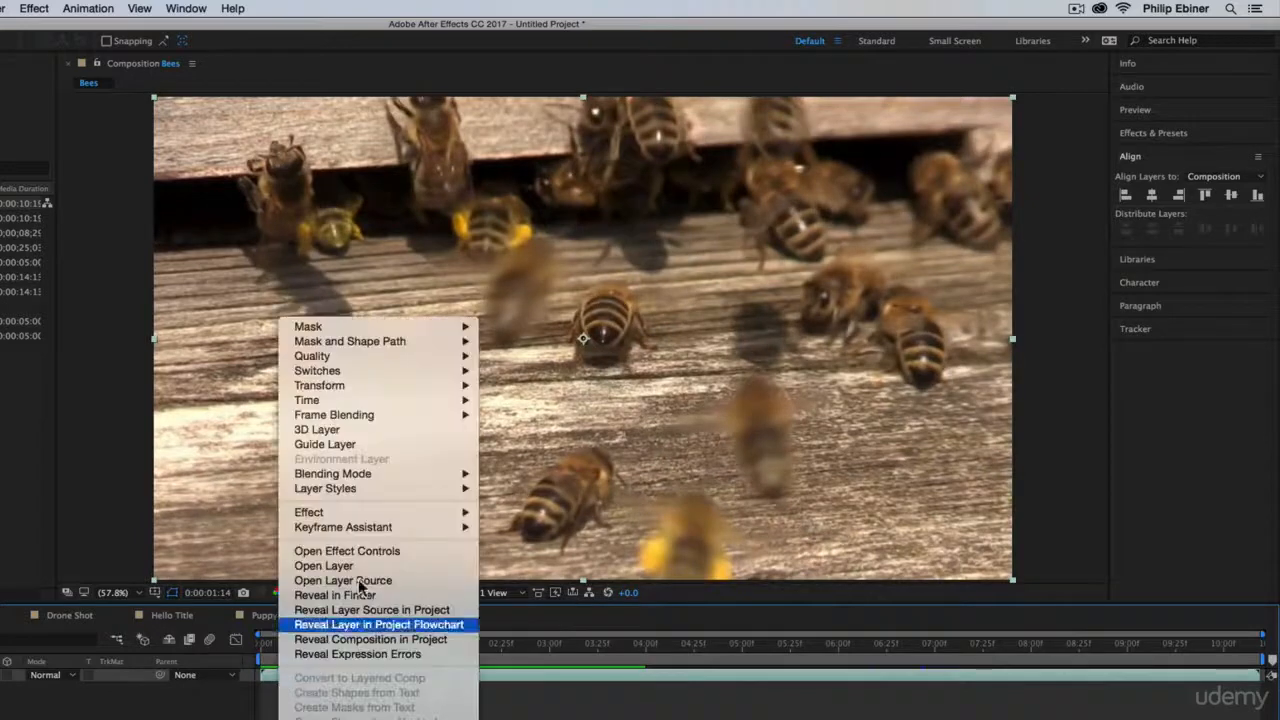
mouse_move(428, 400)
left_click(530, 400)
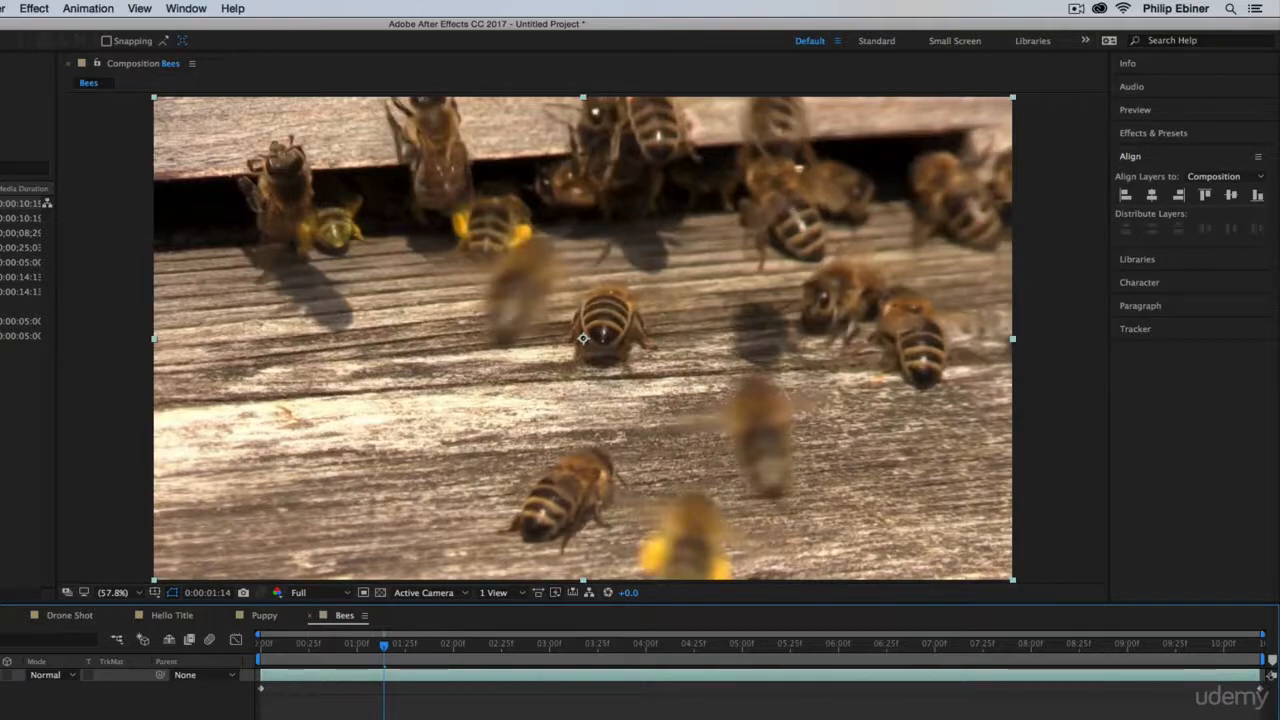
left_click_drag(386, 650, 424, 659)
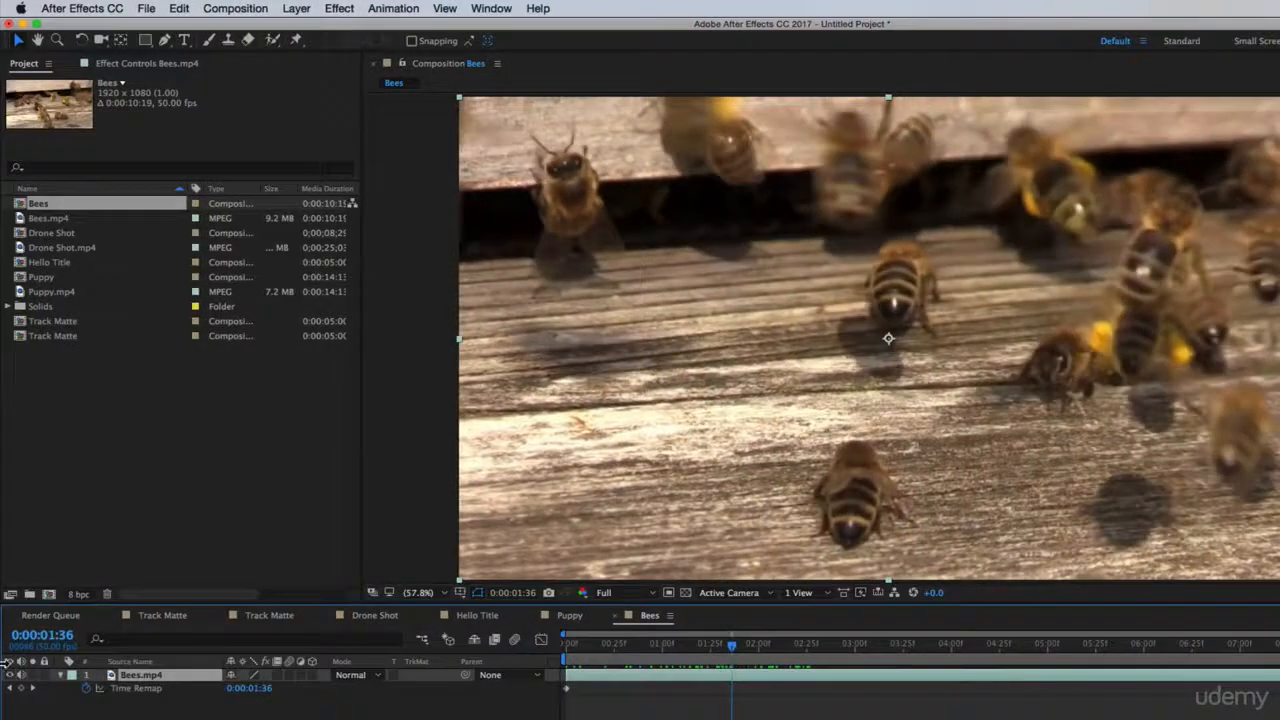
left_click(21, 688)
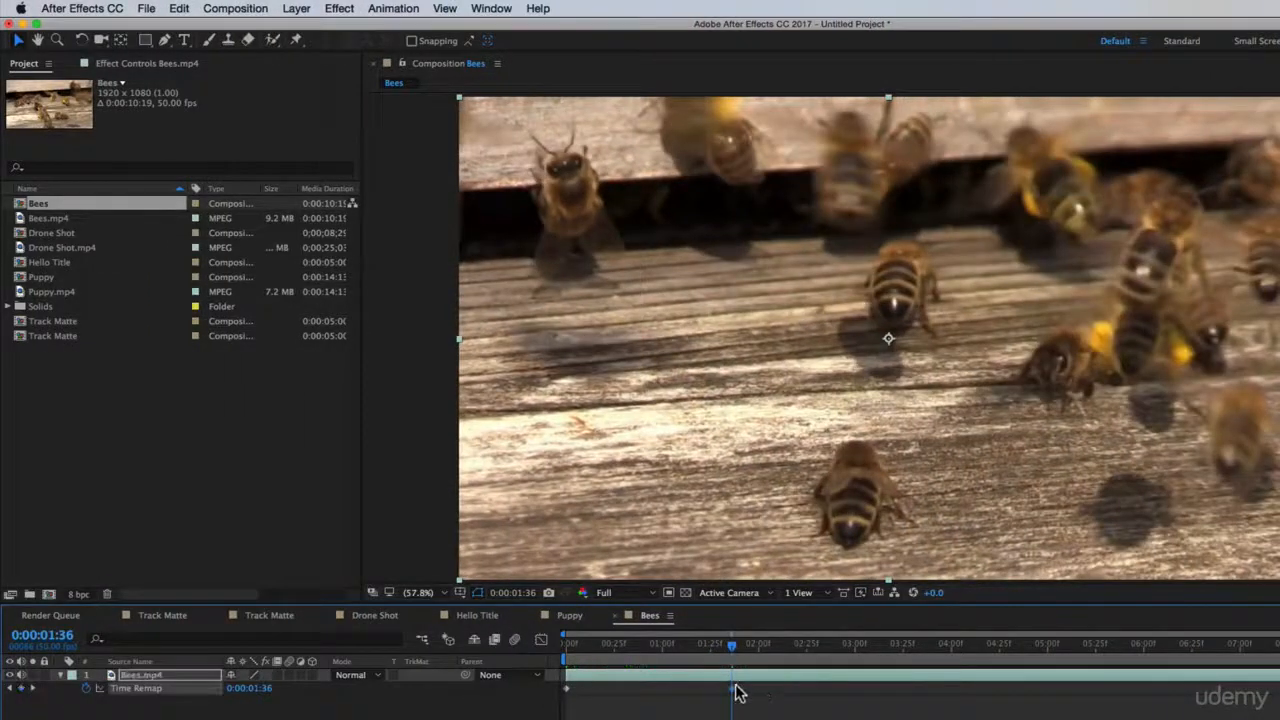
Move the middle Time Remap keyframe of Bees.mp4 to about 0:00:03:37 and preview the slowed section
left_click_drag(736, 693, 929, 694)
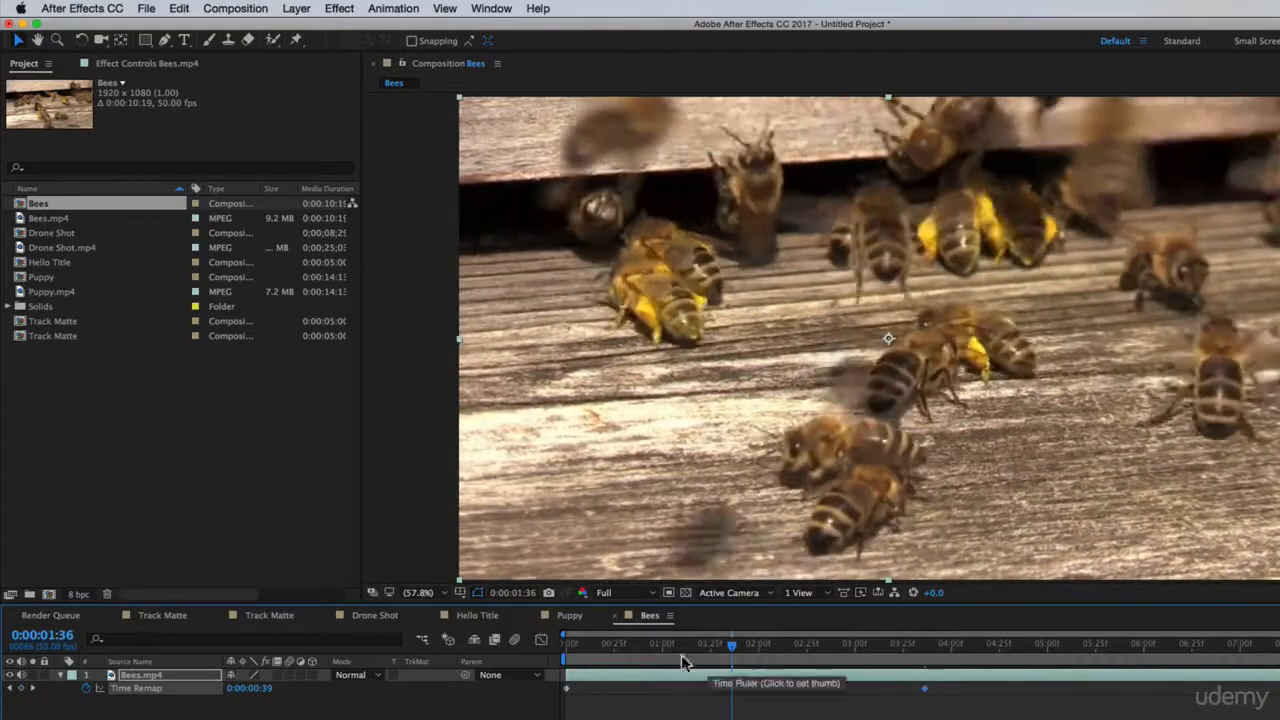
key("space")
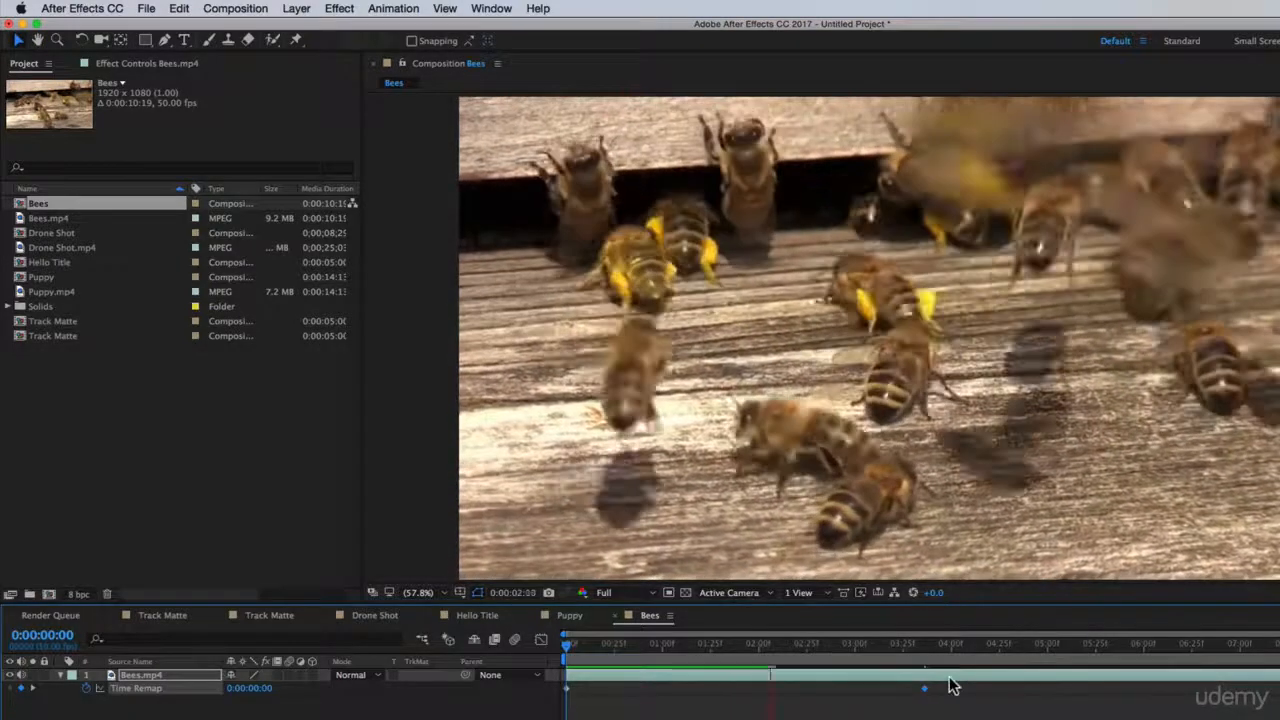
key("space")
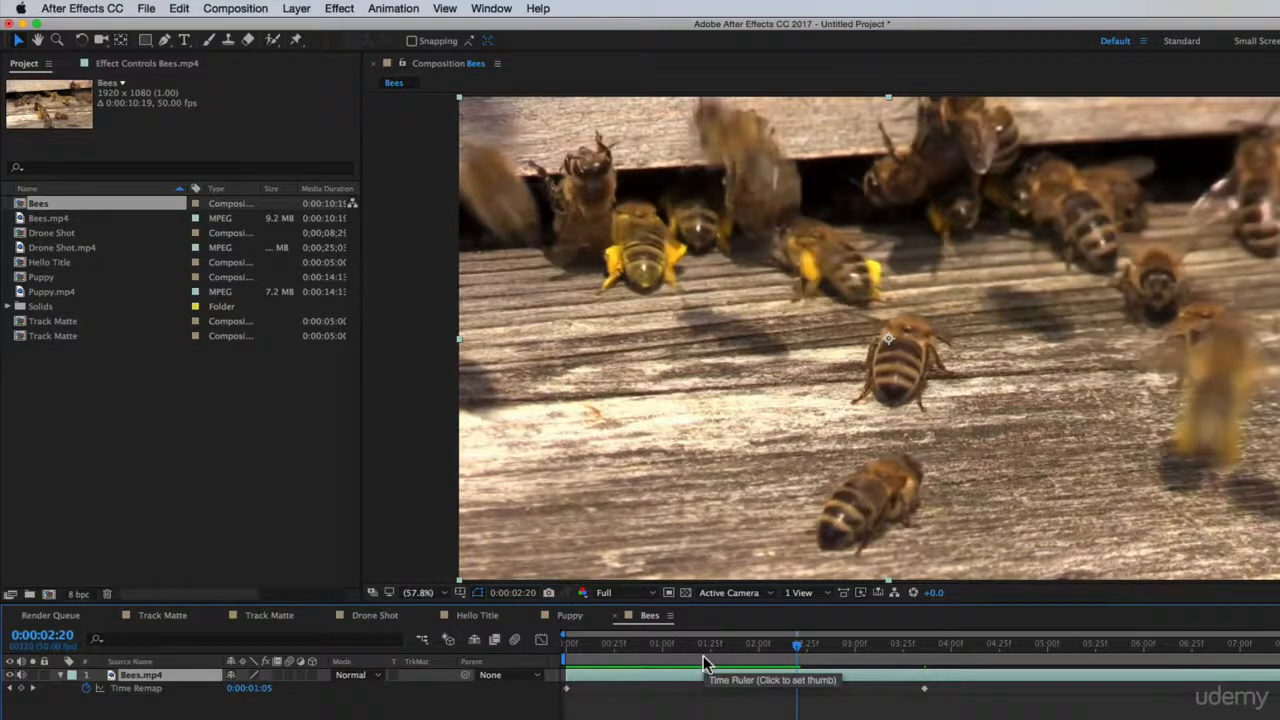
Switch to the Drone Shot composition and view the Hello Title layer at 0;00;11;04
left_click(481, 619)
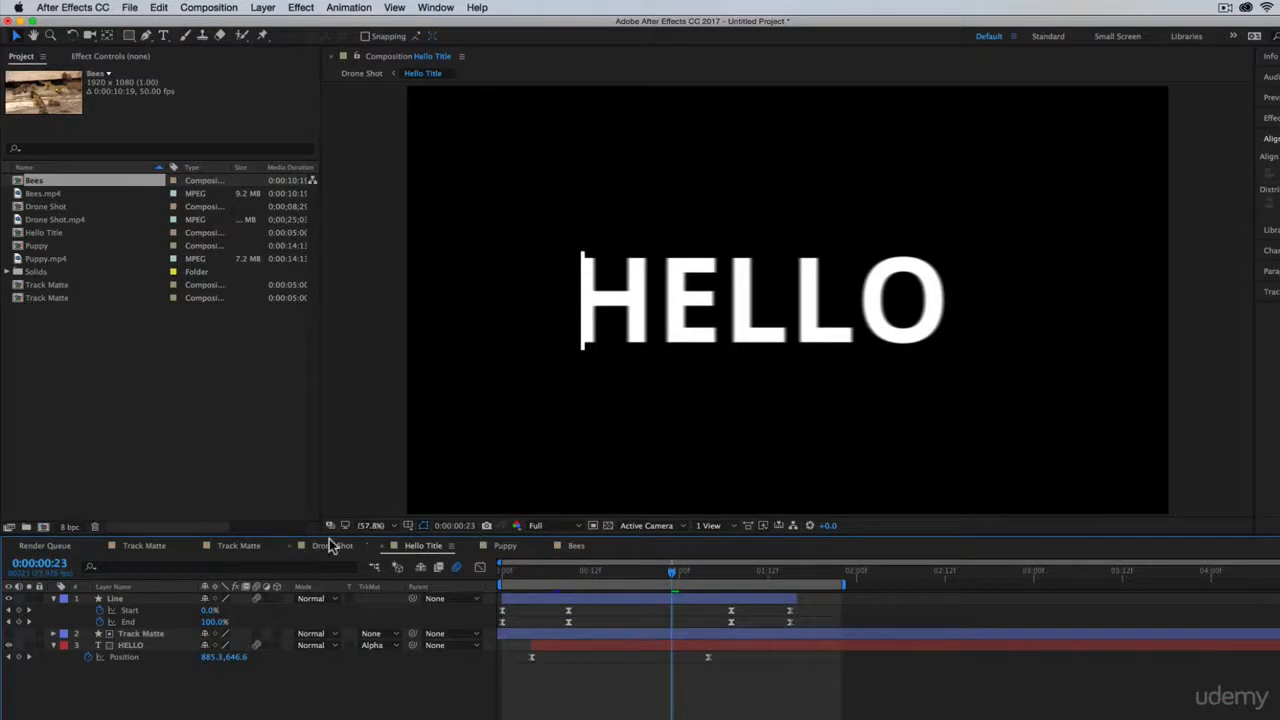
left_click(332, 545)
left_click_drag(648, 572, 706, 580)
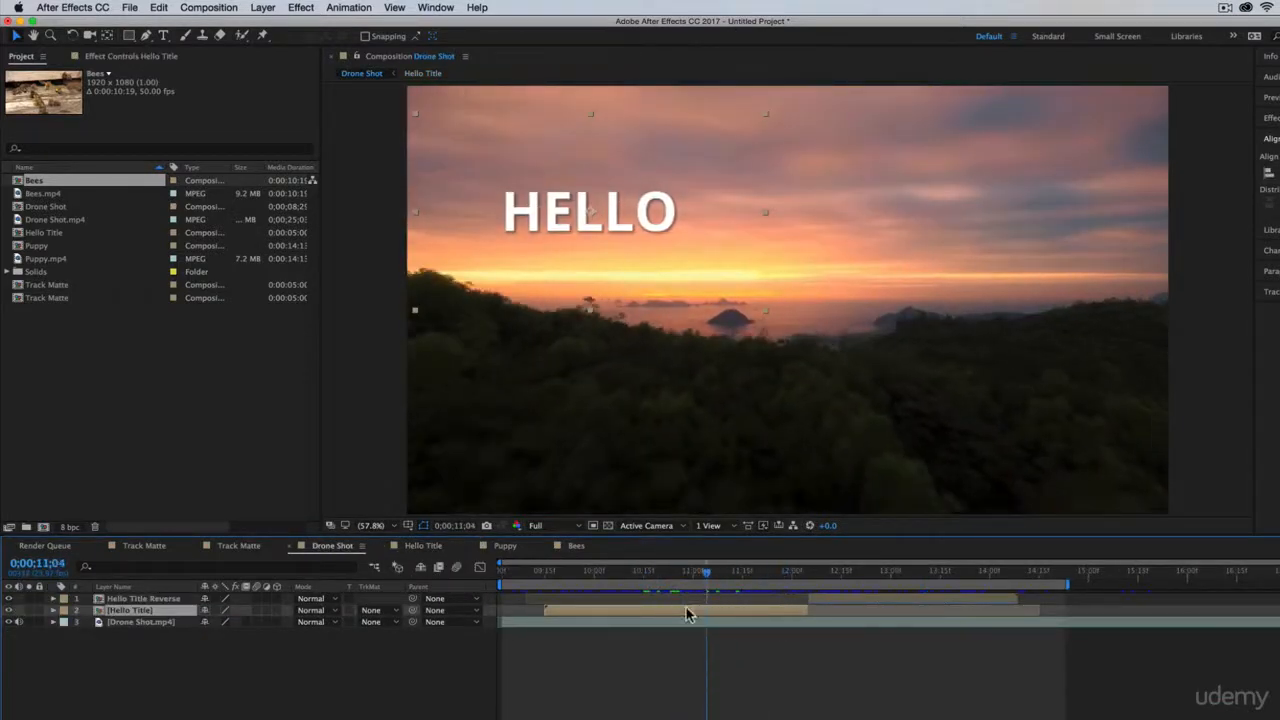